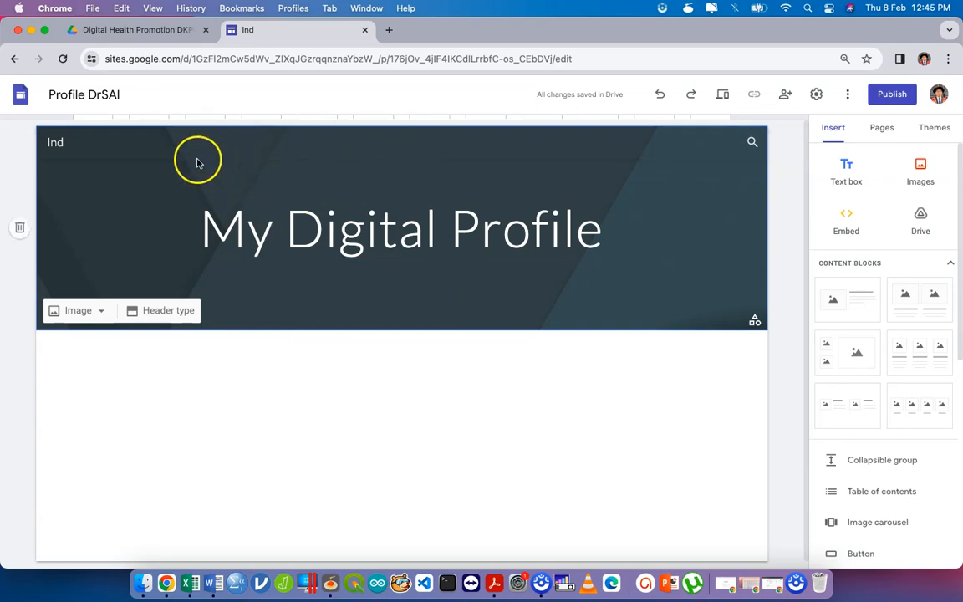
Change the site name in the page header to "DrSAI"
{"action": "left_click", "coordinate": [72, 143]}
{"action": "double_click", "coordinate": [63, 143]}
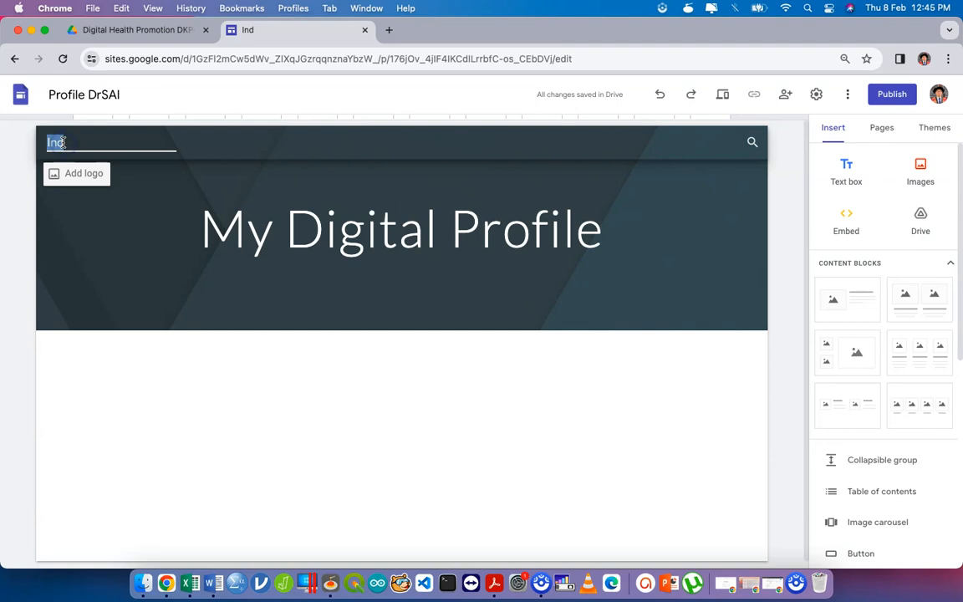
{"action": "type", "text": "DrSAI"}
{"action": "left_click", "coordinate": [138, 258]}
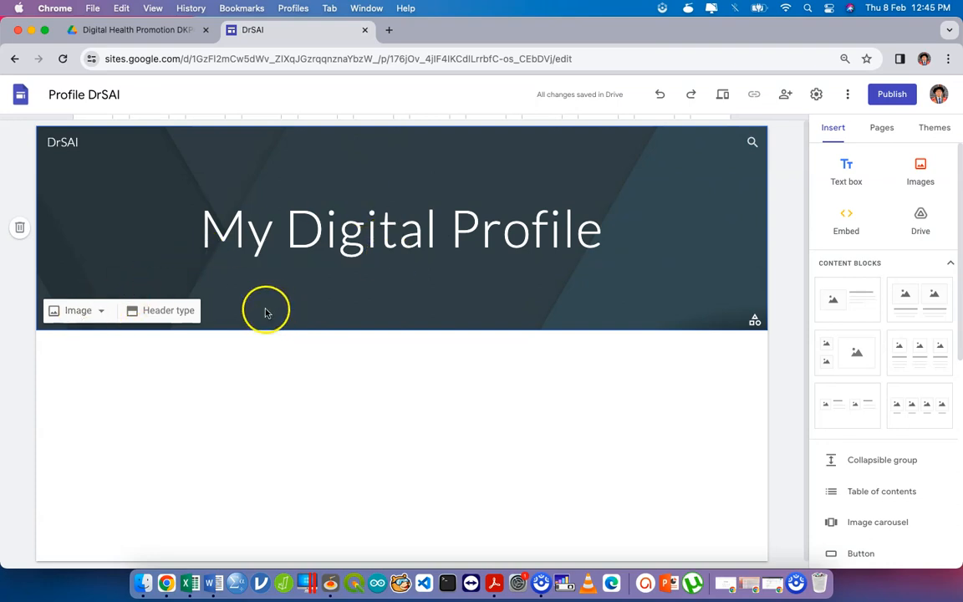
Open the image selection for the header background and browse the Google Drive sources, including shared drives and My Drive
{"action": "left_click", "coordinate": [242, 234]}
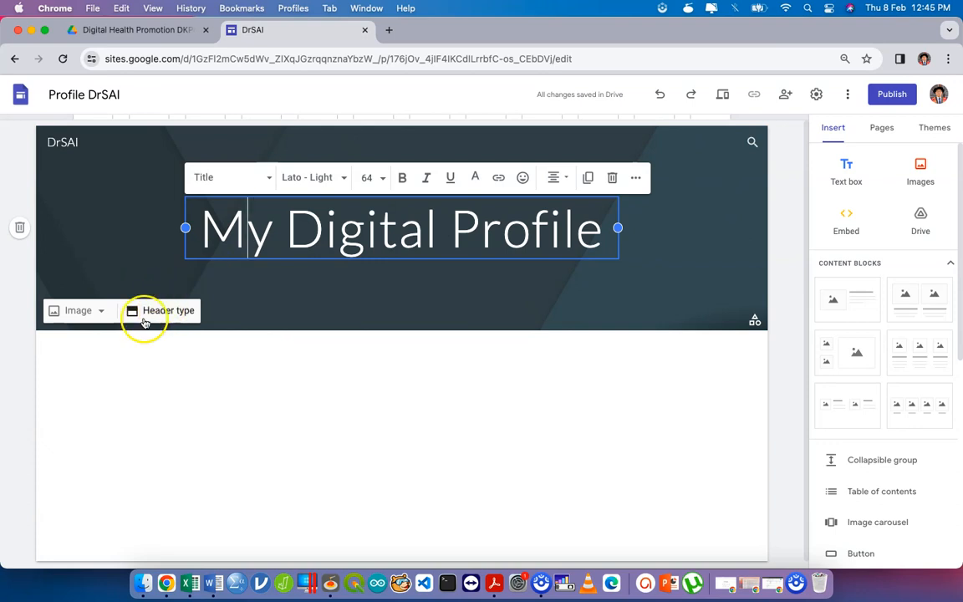
{"action": "left_click", "coordinate": [73, 310]}
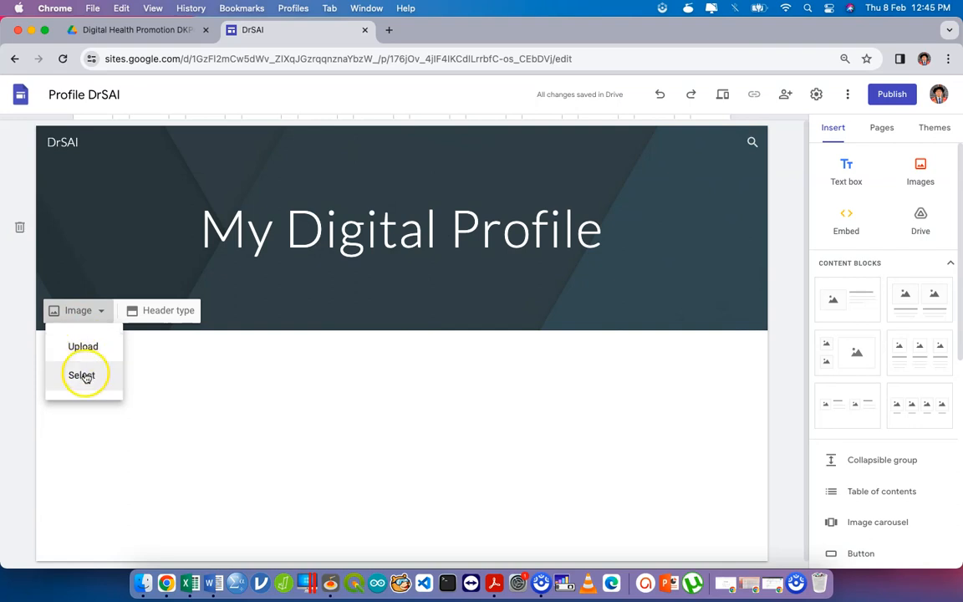
{"action": "left_click", "coordinate": [82, 375]}
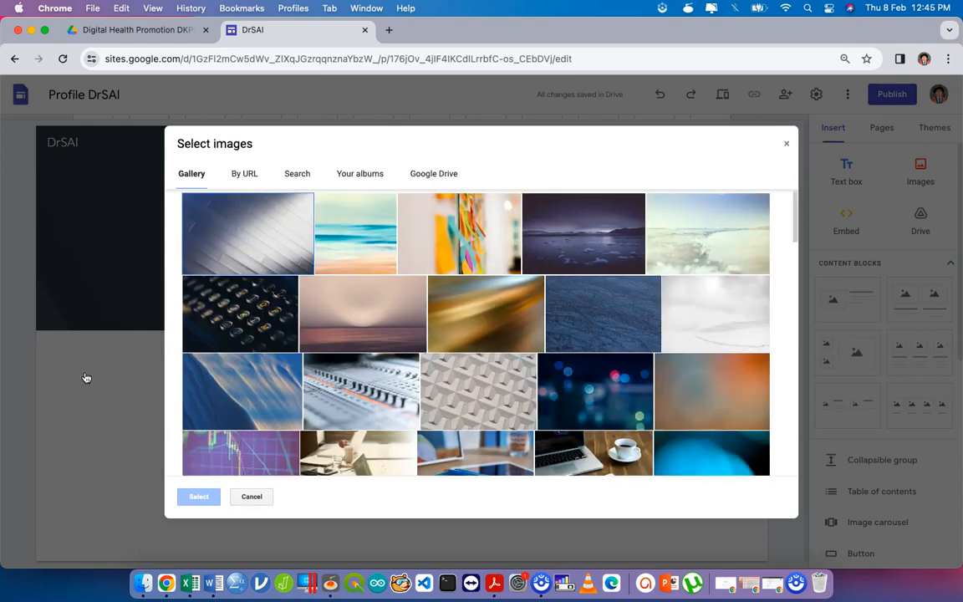
{"action": "left_click", "coordinate": [467, 406]}
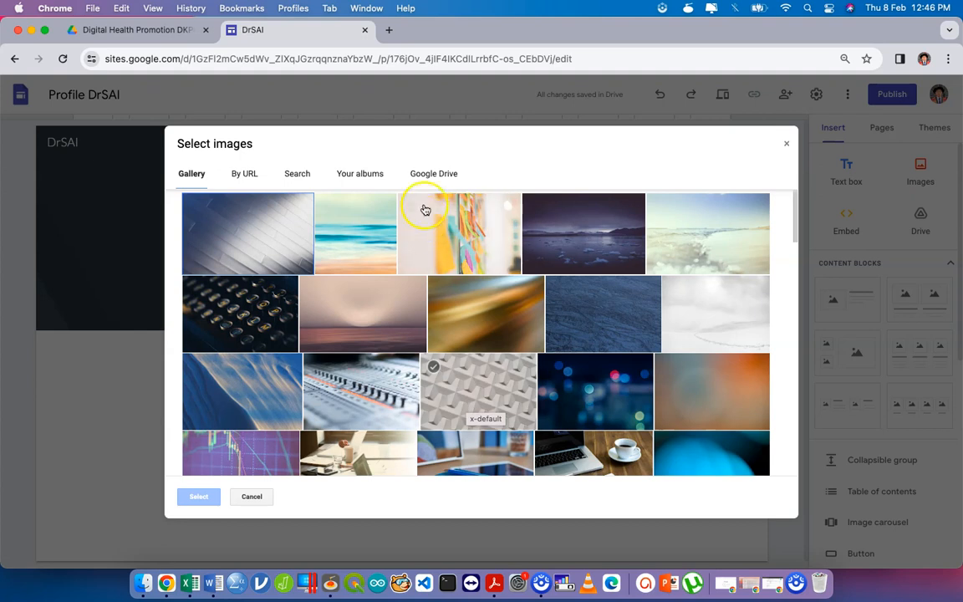
{"action": "left_click", "coordinate": [427, 176]}
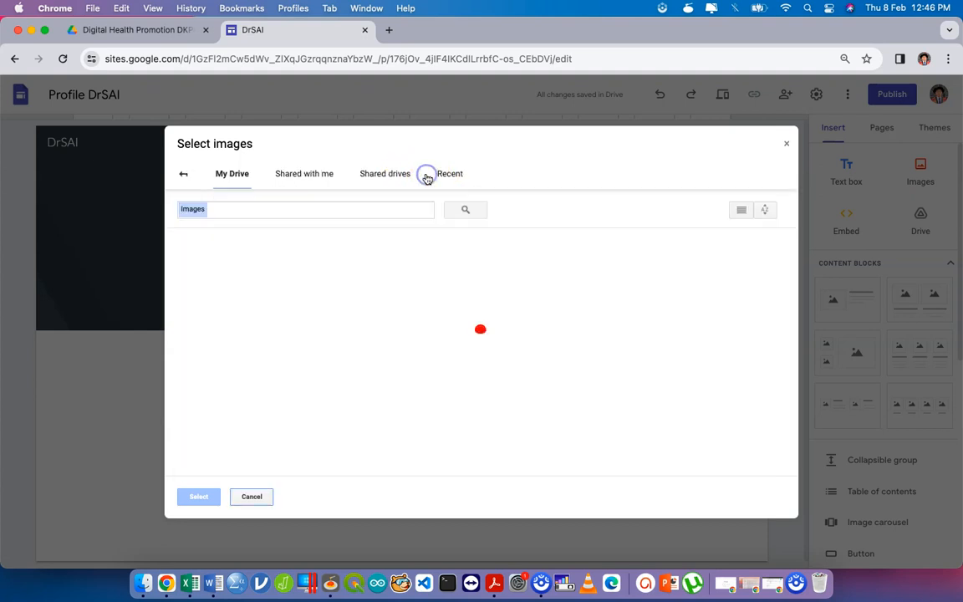
{"action": "left_click", "coordinate": [389, 173]}
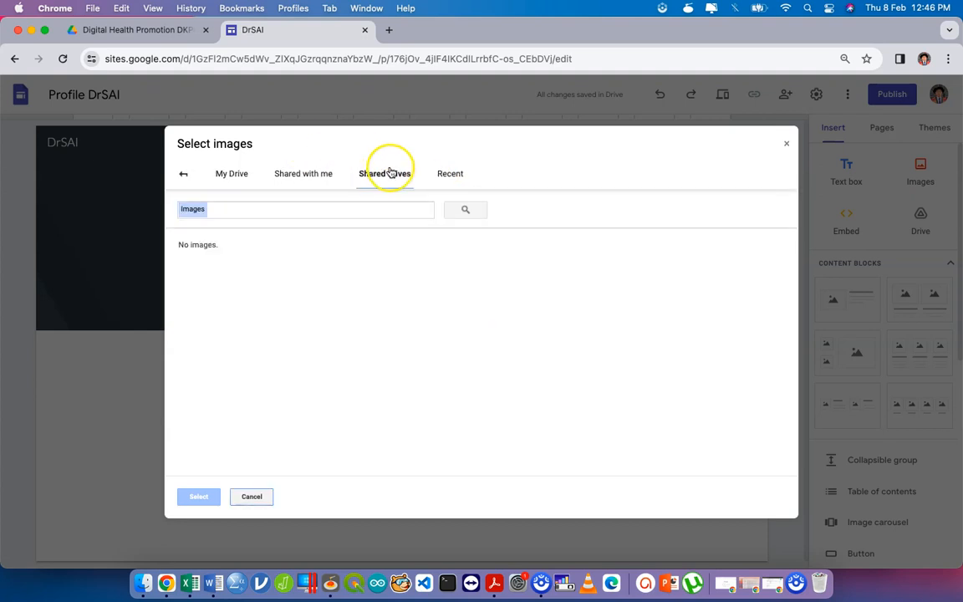
{"action": "left_click", "coordinate": [284, 174]}
{"action": "left_click", "coordinate": [230, 177]}
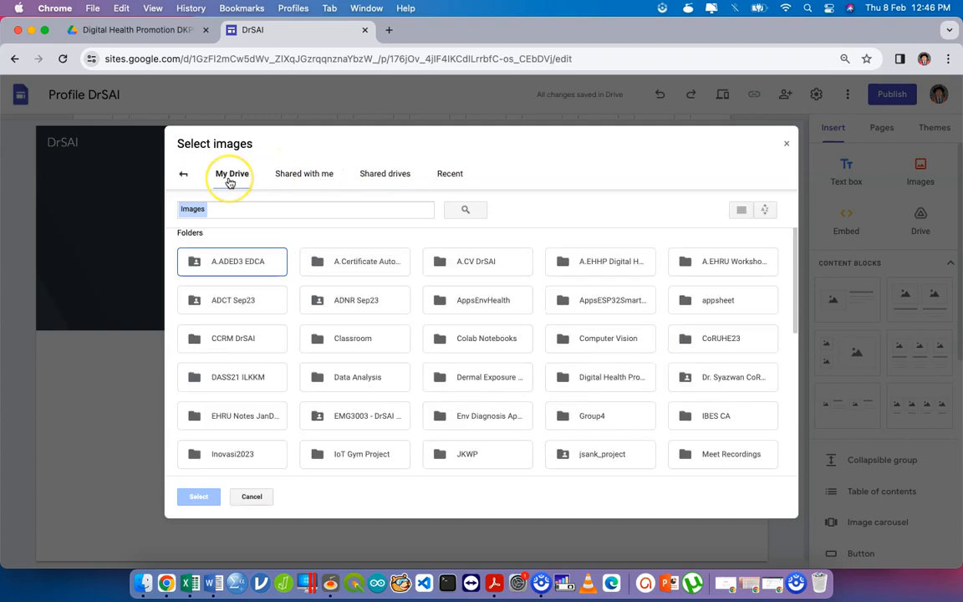
{"action": "left_click", "coordinate": [185, 175]}
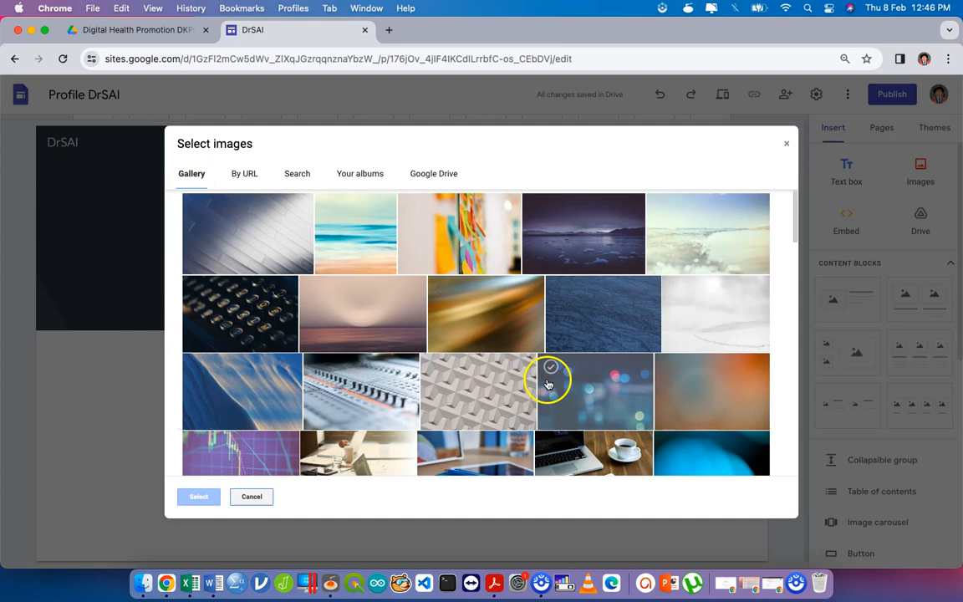
Set the header background to the gallery photo of a laptop, coffee cup and notebook on a wooden desk
{"action": "scroll", "coordinate": [550, 378], "scroll_direction": "down", "scroll_amount": 2}
{"action": "left_click", "coordinate": [577, 383]}
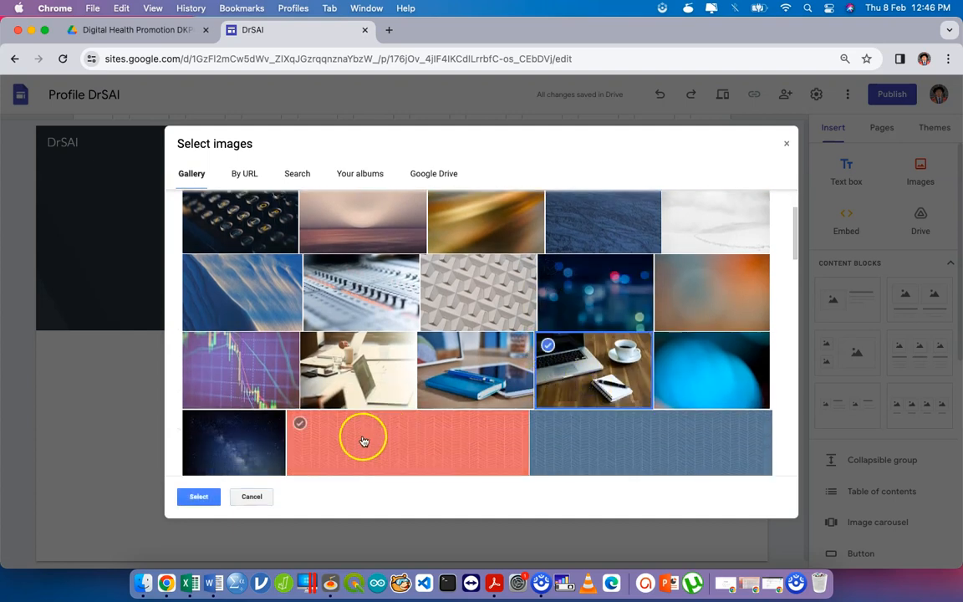
{"action": "left_click", "coordinate": [199, 497]}
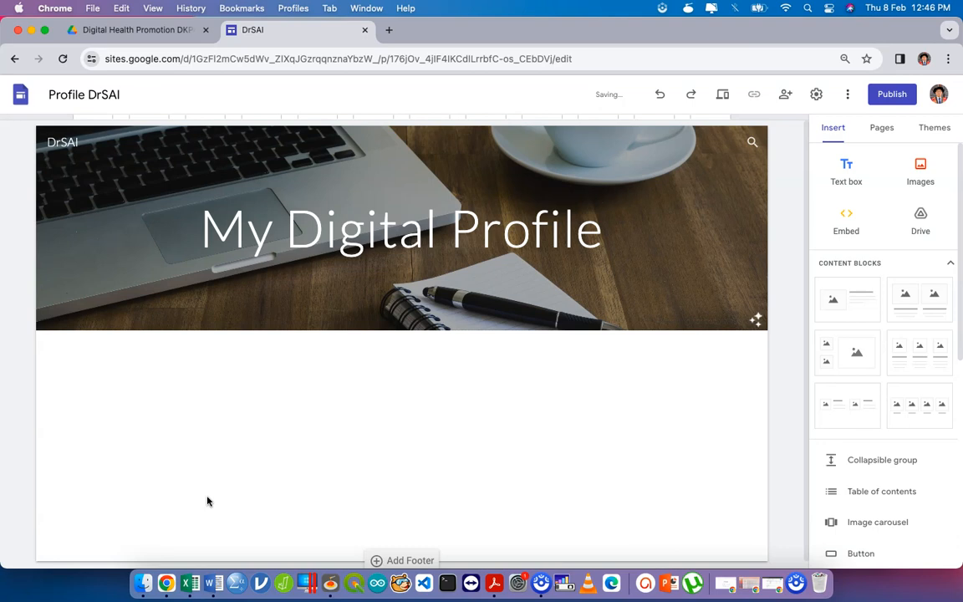
{"action": "left_click", "coordinate": [131, 347]}
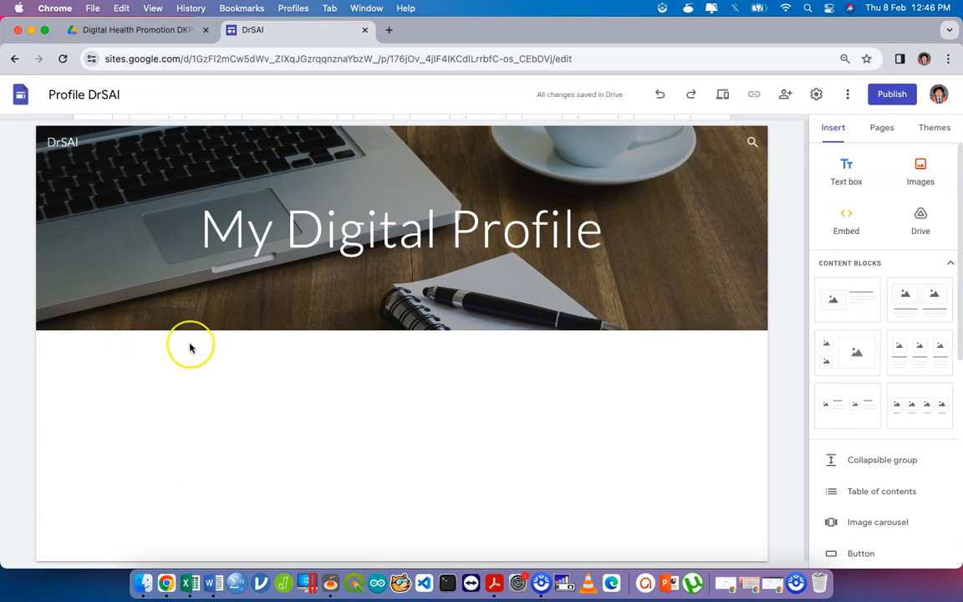
Try the Cover, Title only and Banner header types, and settle on Large banner for the header
{"action": "left_click", "coordinate": [168, 292]}
{"action": "left_click", "coordinate": [207, 310]}
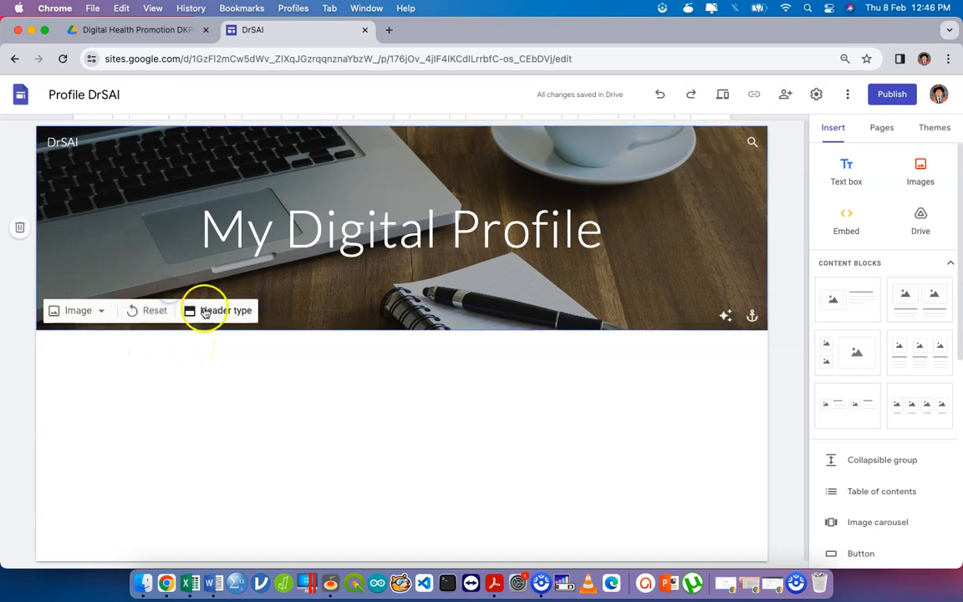
{"action": "left_click", "coordinate": [179, 309]}
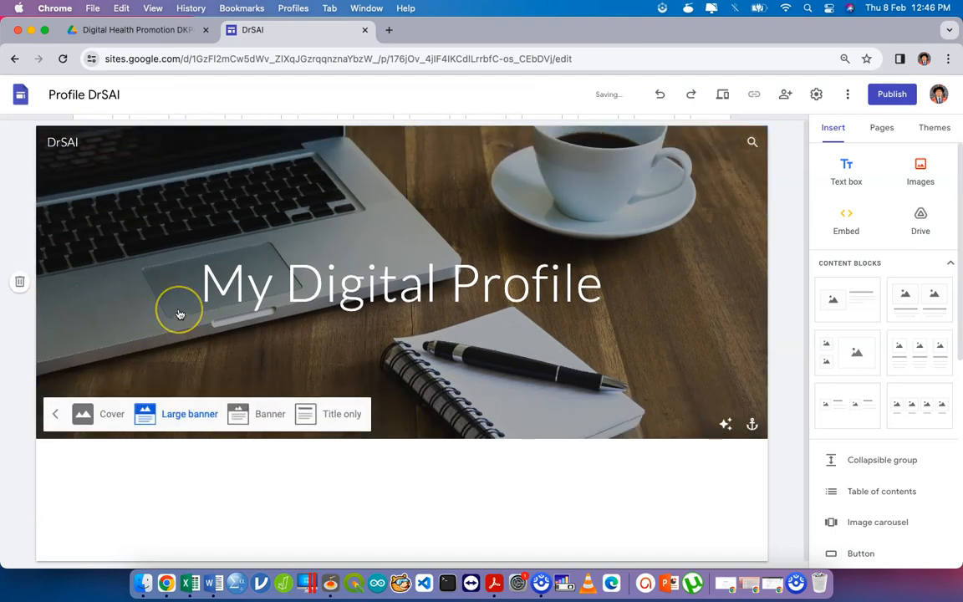
{"action": "left_click", "coordinate": [115, 410]}
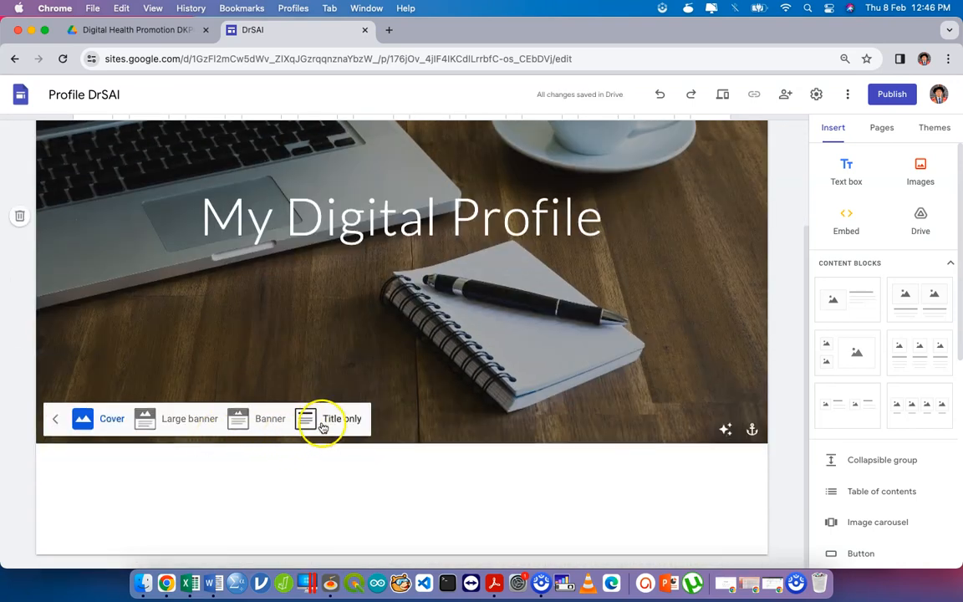
{"action": "left_click", "coordinate": [323, 421]}
{"action": "left_click", "coordinate": [252, 209]}
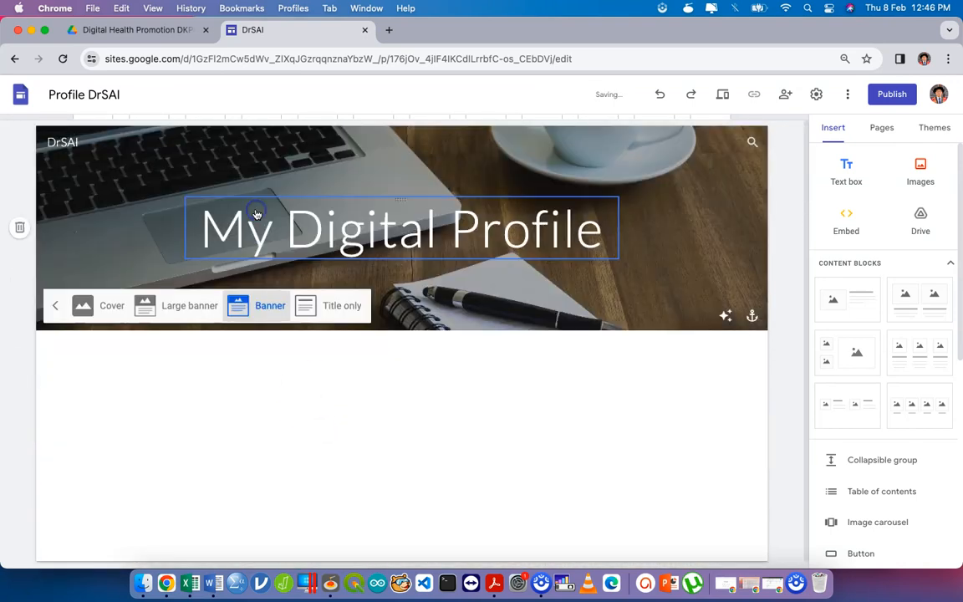
{"action": "left_click", "coordinate": [172, 305]}
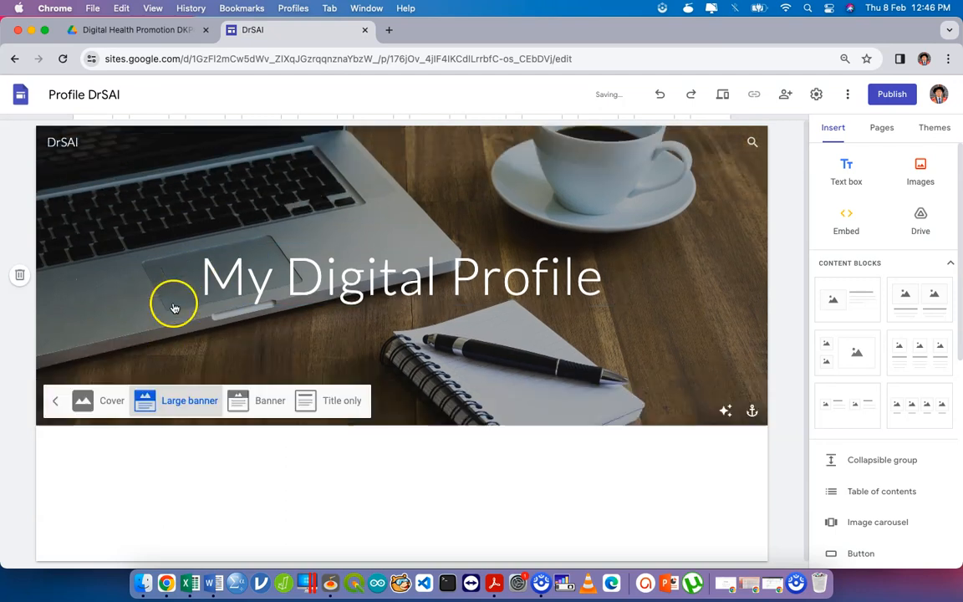
{"action": "left_click", "coordinate": [272, 488]}
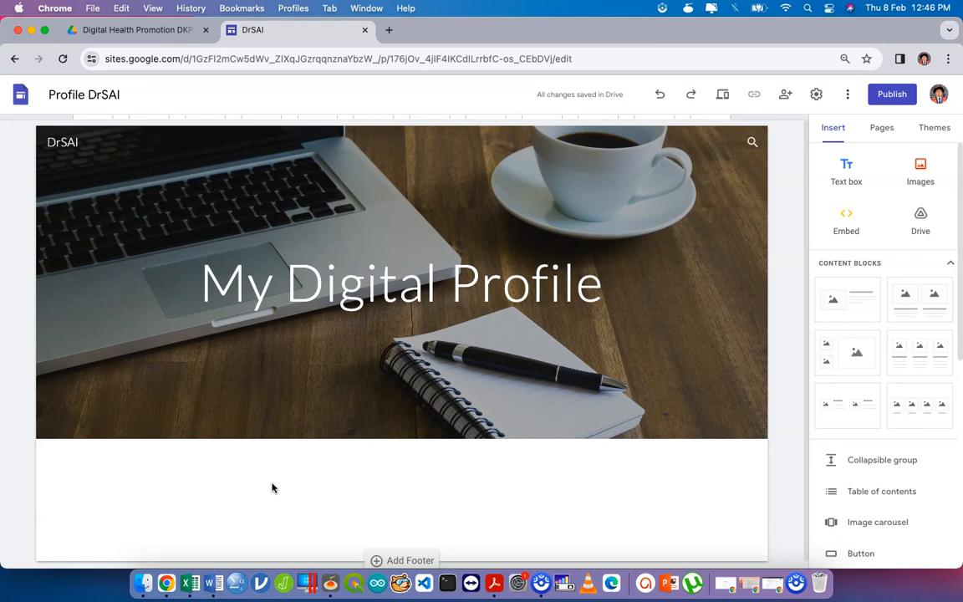
Add a page footer reading "@ Copyright" followed by the site owner's title and full name
{"action": "scroll", "coordinate": [272, 488], "scroll_direction": "down", "scroll_amount": 1}
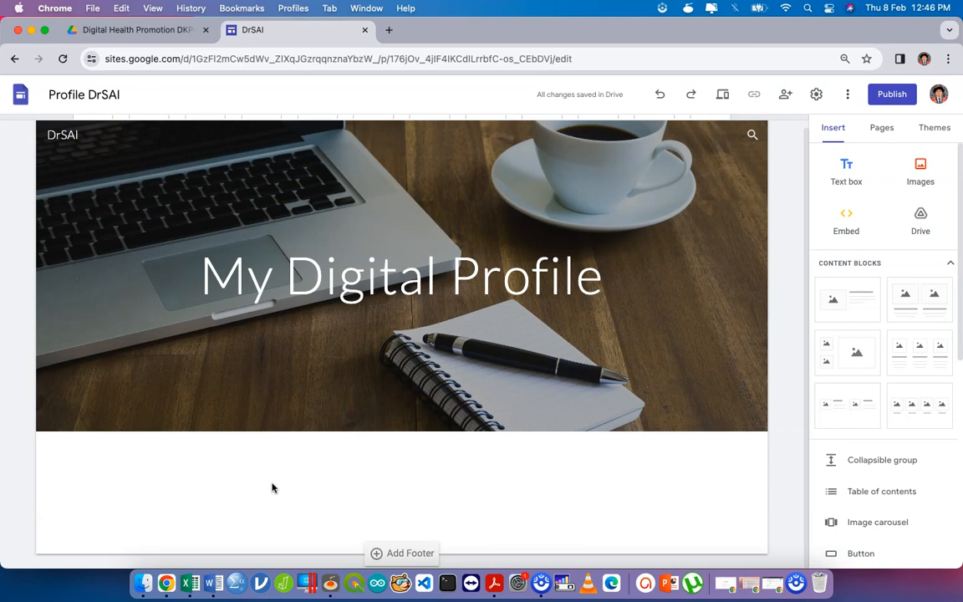
{"action": "left_click", "coordinate": [402, 553]}
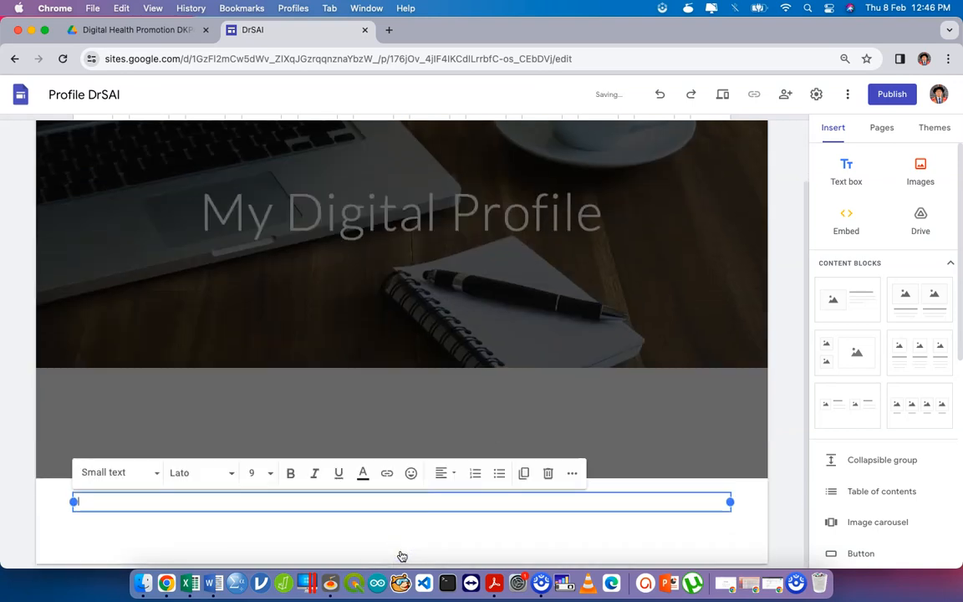
{"action": "type", "text": "©Copy"}
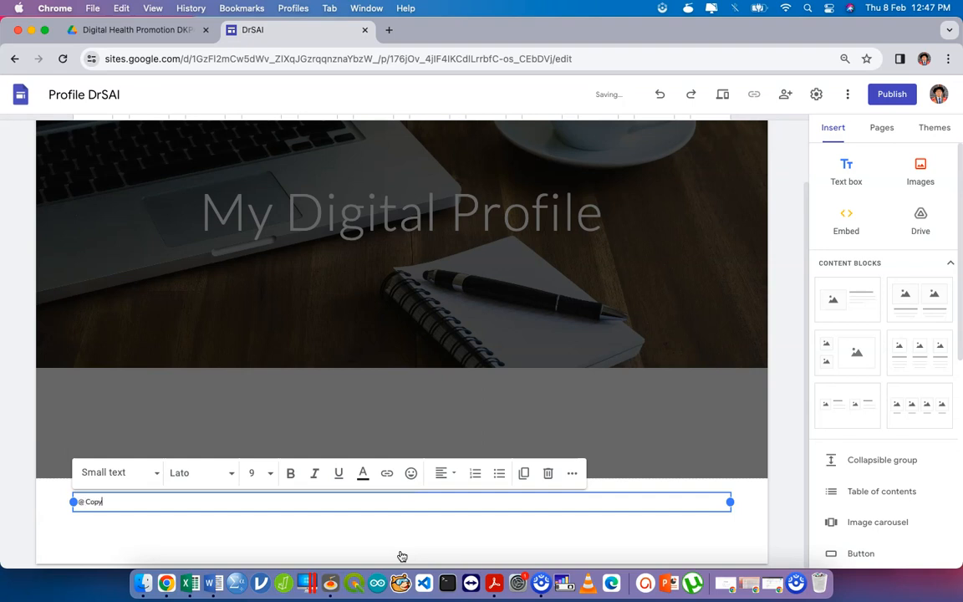
{"action": "type", "text": "rightth"}
{"action": "key", "text": "BackSpace"}
{"action": "key", "text": "BackSpace"}
{"action": "key", "text": "BackSpace"}
{"action": "type", "text": "ht Dr. Syazwan Aizat Ismail"}
{"action": "left_click", "coordinate": [720, 385]}
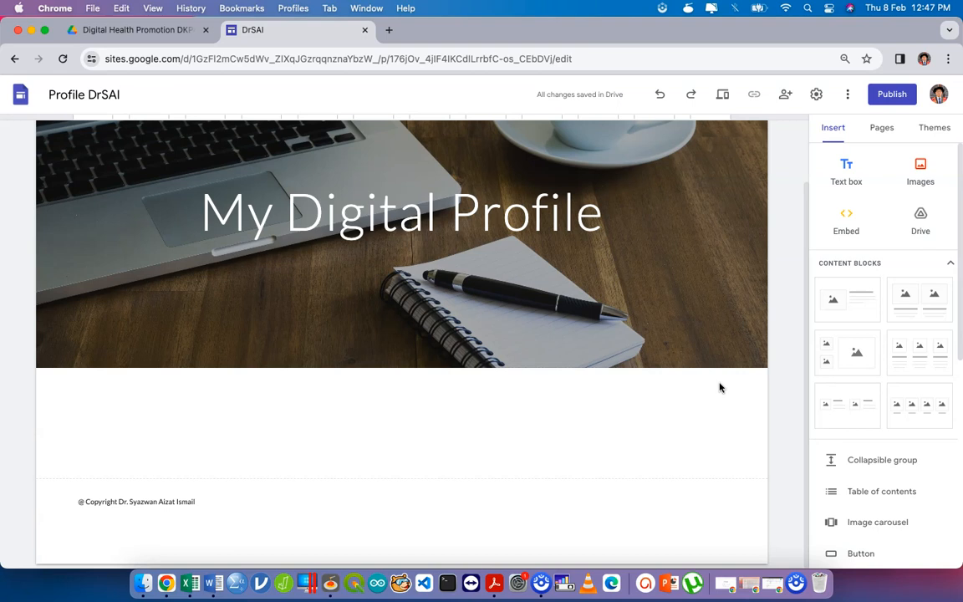
{"action": "mouse_move", "coordinate": [331, 304]}
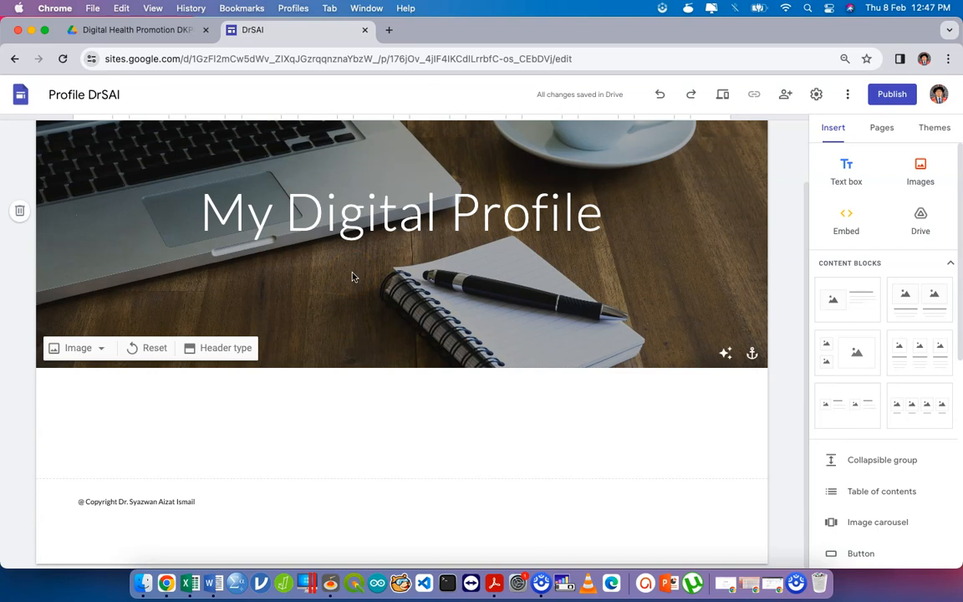
{"action": "mouse_move", "coordinate": [312, 507]}
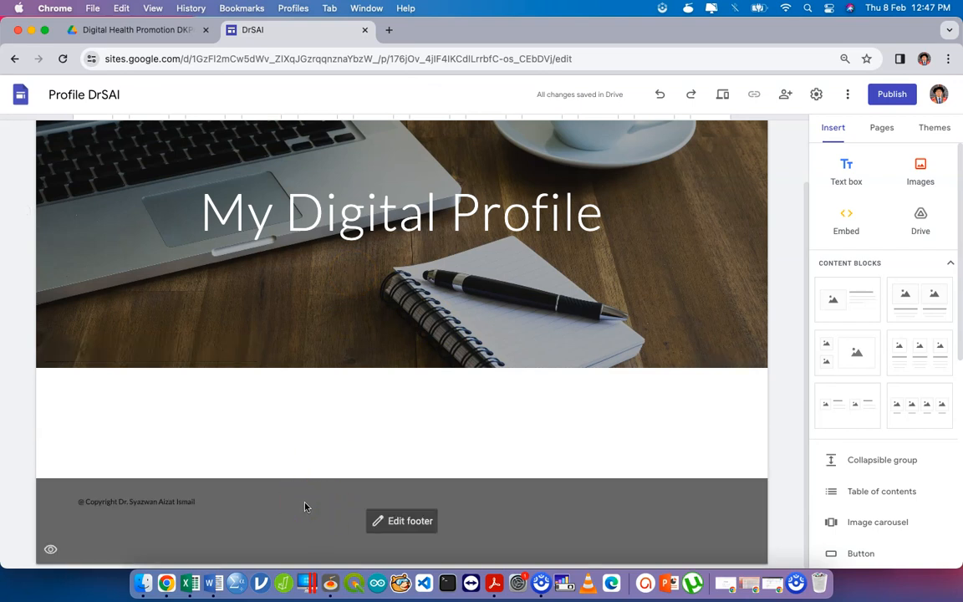
{"action": "left_click", "coordinate": [323, 411]}
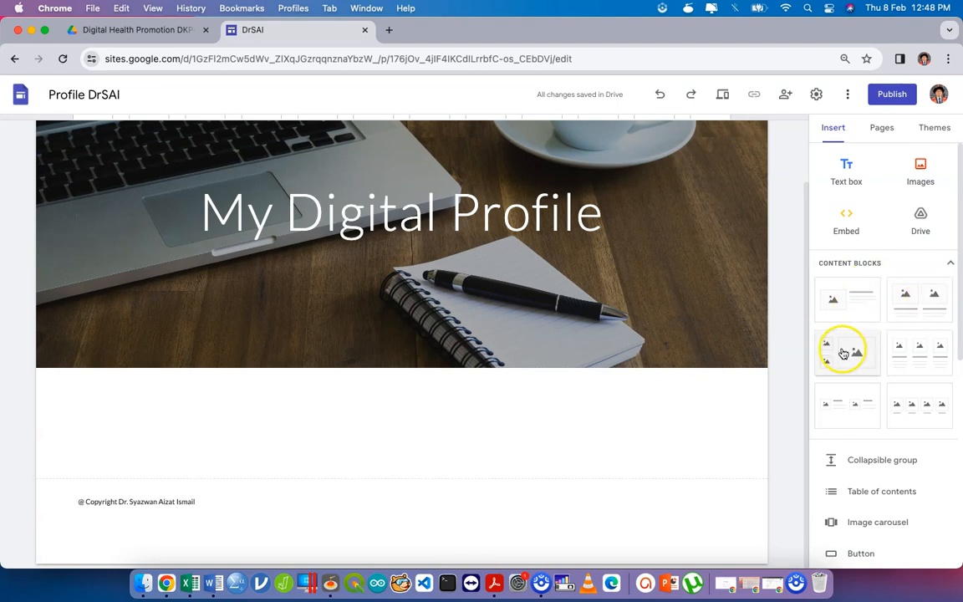
Insert the content block with three image-and-text columns and title its columns "Academic", "Hobby" and "Personal"
{"action": "left_click", "coordinate": [930, 357]}
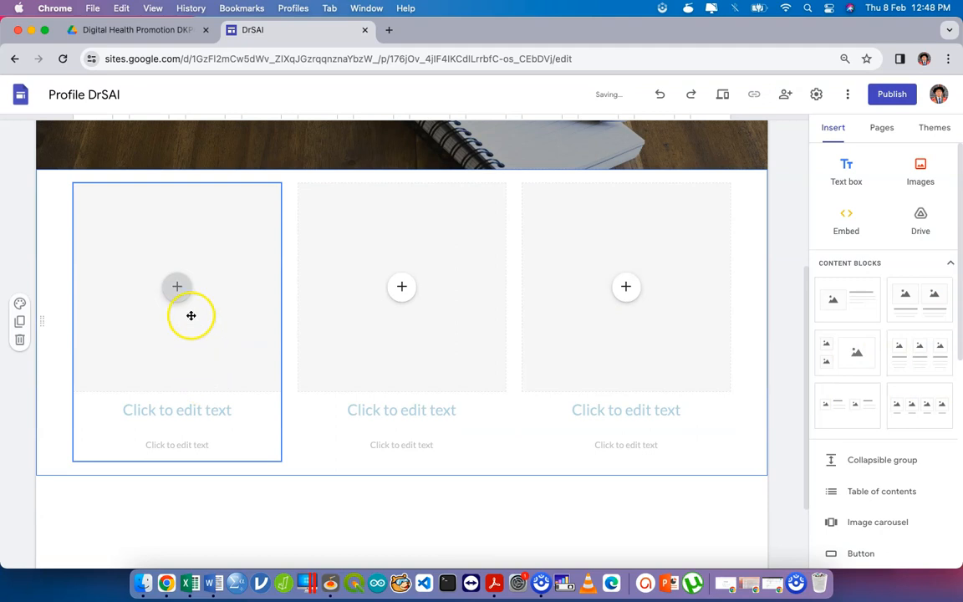
{"action": "left_click", "coordinate": [203, 403]}
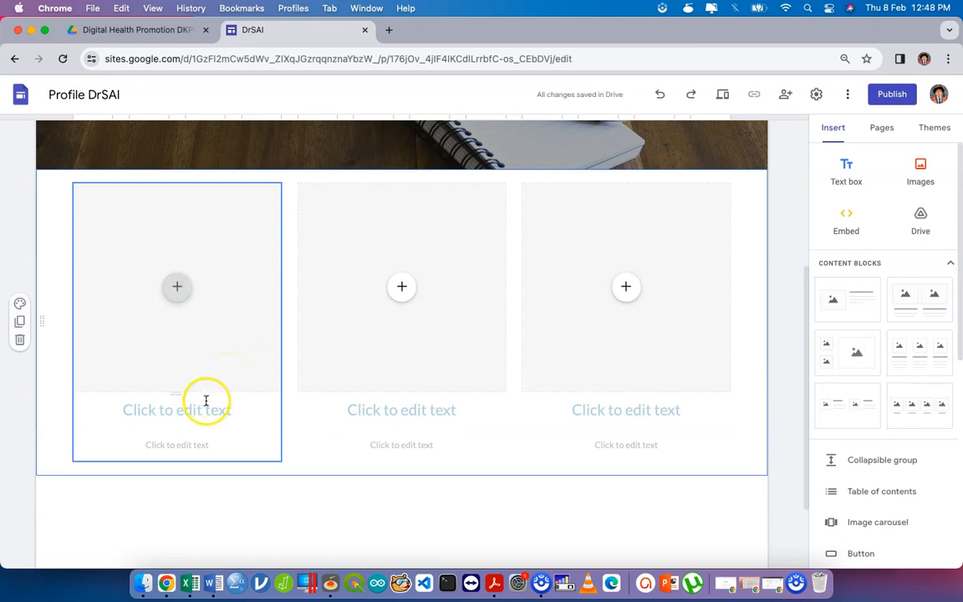
{"action": "type", "text": "Academic"}
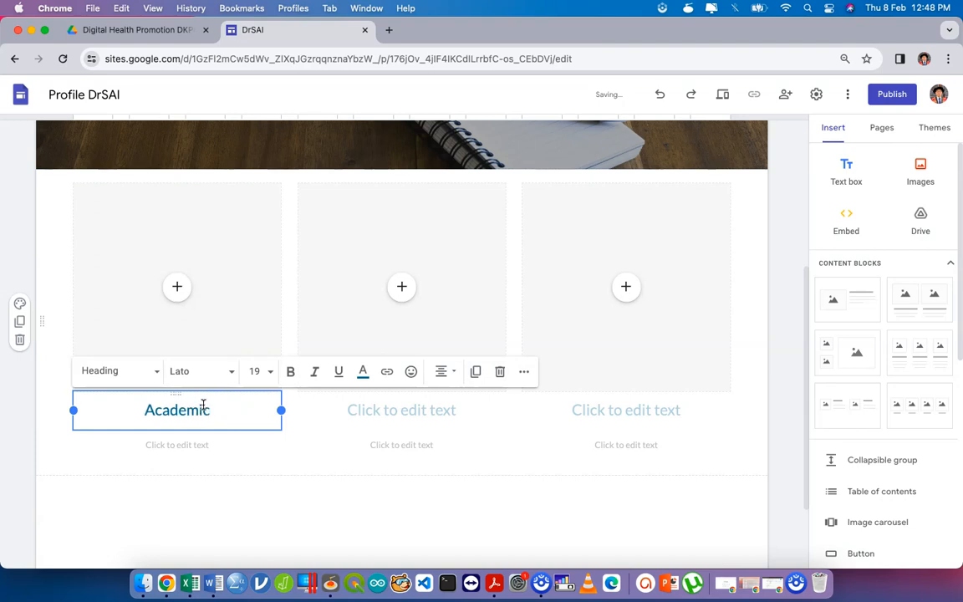
{"action": "left_click", "coordinate": [385, 405]}
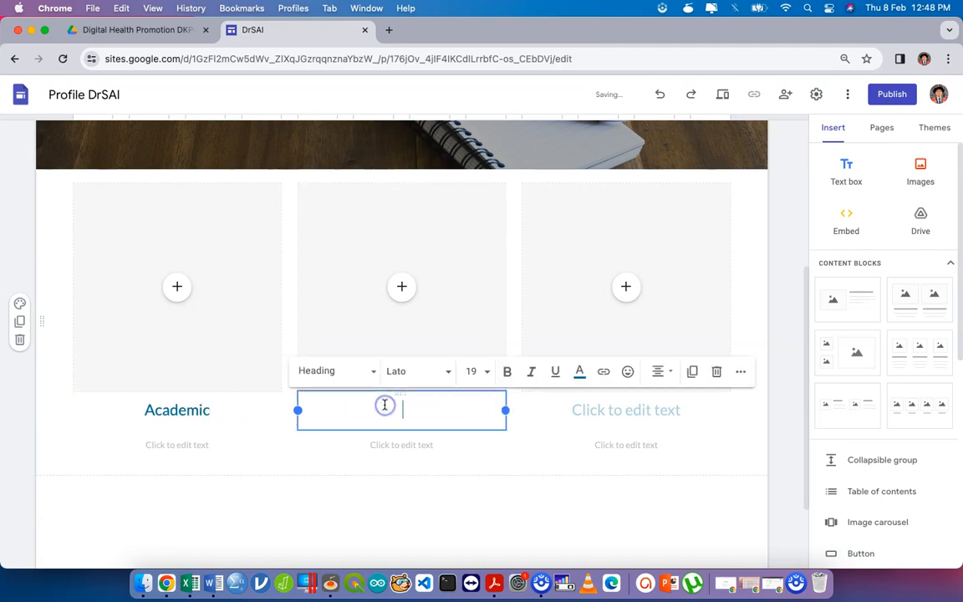
{"action": "type", "text": "Hobby"}
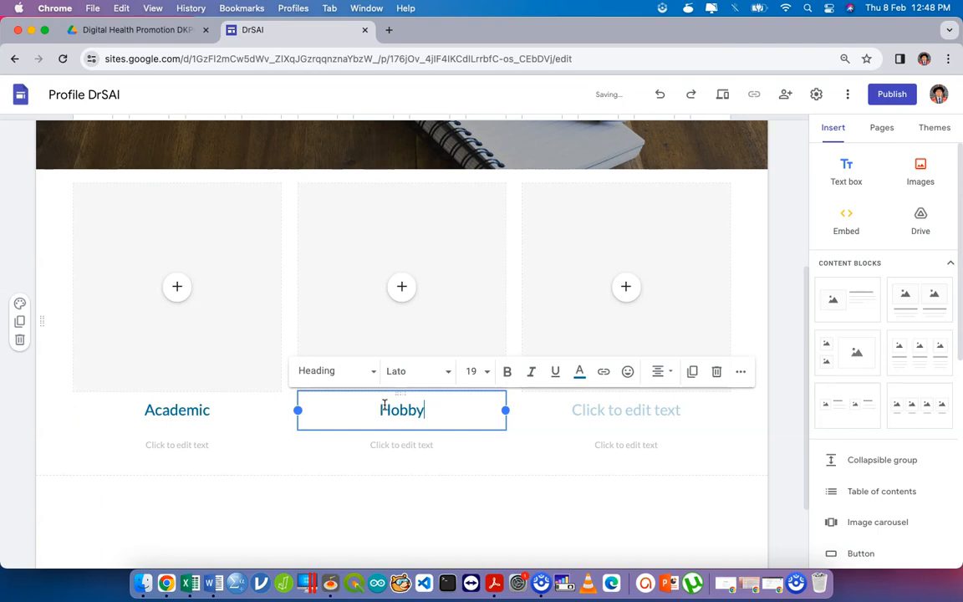
{"action": "left_click", "coordinate": [608, 410]}
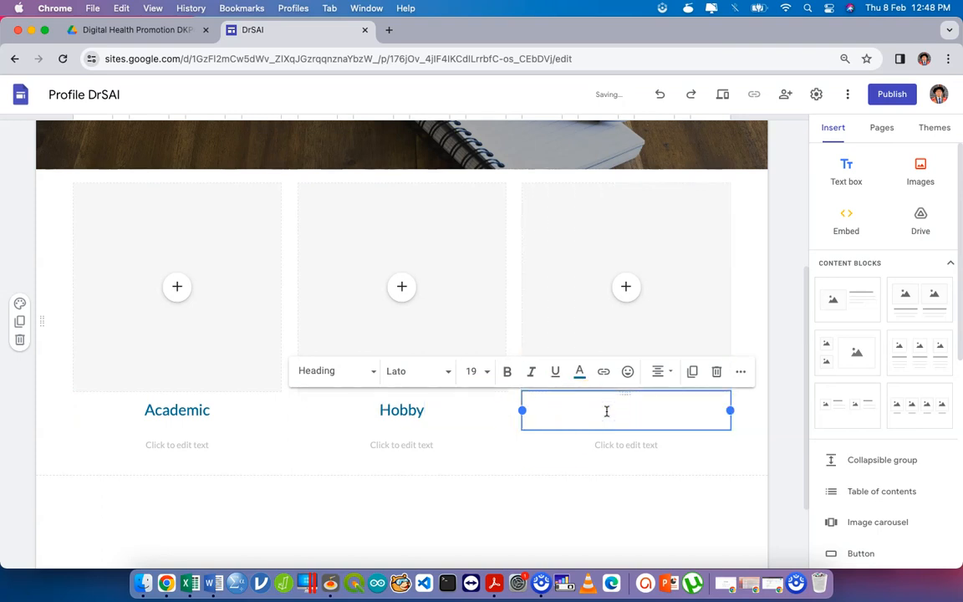
{"action": "type", "text": "Personal"}
{"action": "left_click", "coordinate": [450, 466]}
Enter "Click To Learn More" as the caption text under the Academic title
{"action": "left_click", "coordinate": [192, 445]}
{"action": "left_click", "coordinate": [192, 446]}
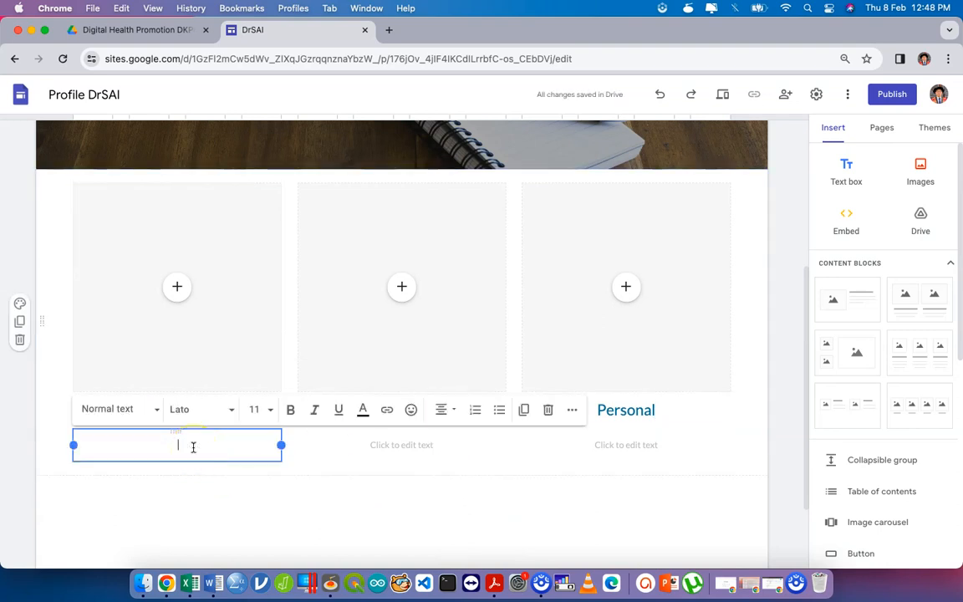
{"action": "type", "text": "Please"}
{"action": "key", "text": "BackSpace"}
{"action": "key", "text": "super+a"}
{"action": "type", "text": "Click T"}
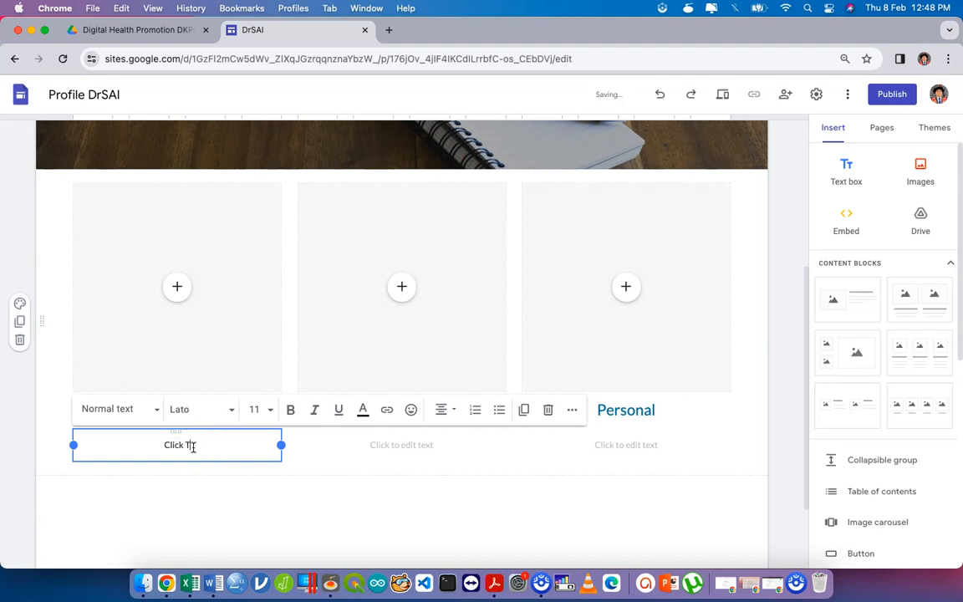
{"action": "type", "text": "o Learn More"}
Enter "Let's Join My Hobby" as the caption text under the Hobby title
{"action": "left_click", "coordinate": [387, 448]}
{"action": "type", "text": "Click Here"}
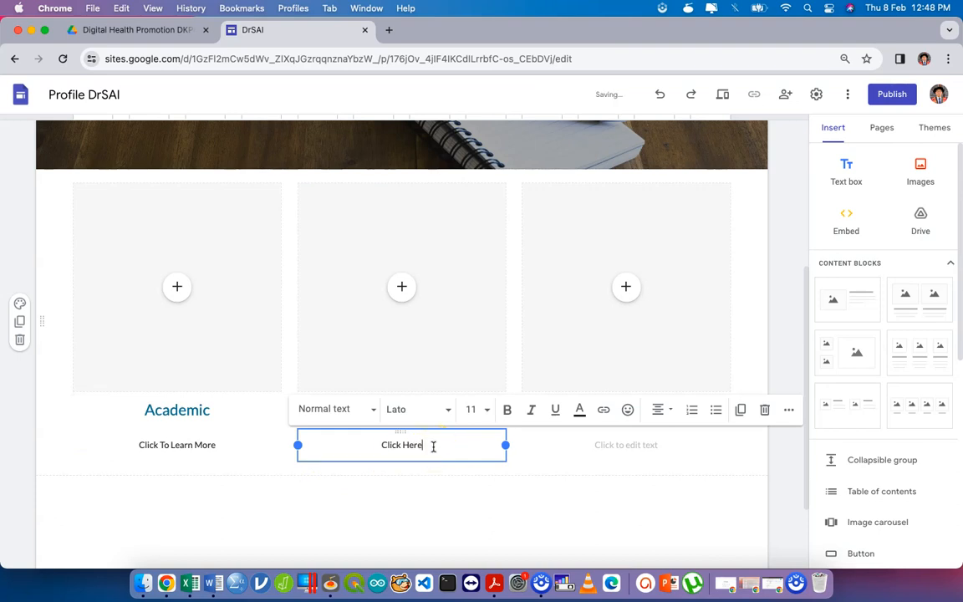
{"action": "type", "text": " To See M"}
{"action": "key", "text": "super+a"}
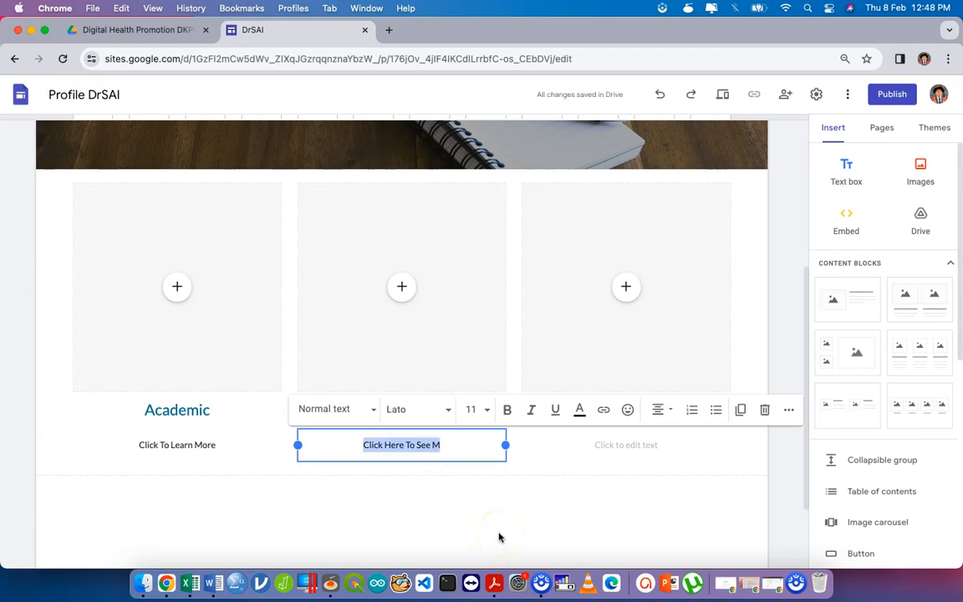
{"action": "type", "text": "Let's J"}
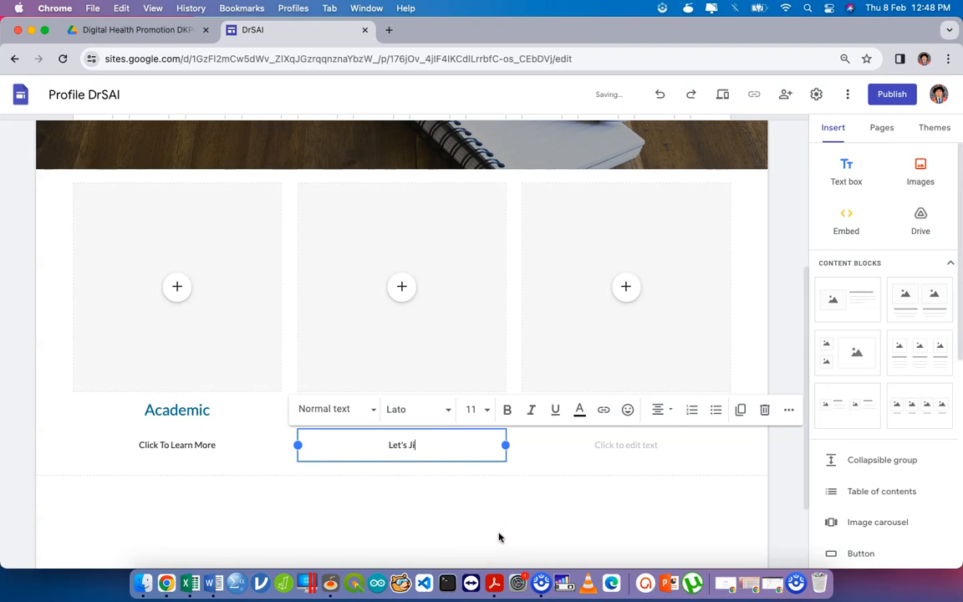
{"action": "type", "text": "oin My Hobby"}
Enter "My View" as the caption text under the Personal title
{"action": "left_click", "coordinate": [634, 443]}
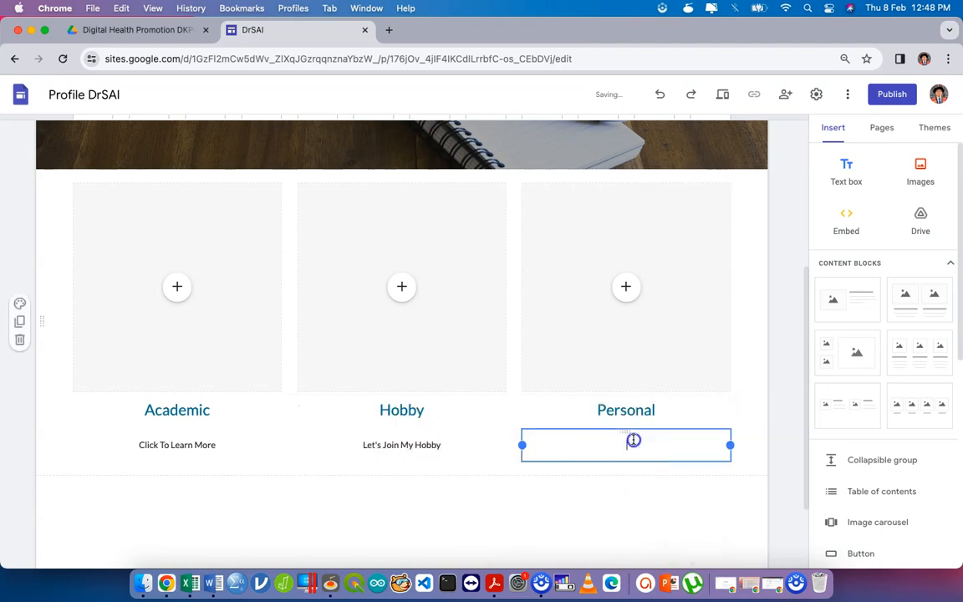
{"action": "type", "text": "My View"}
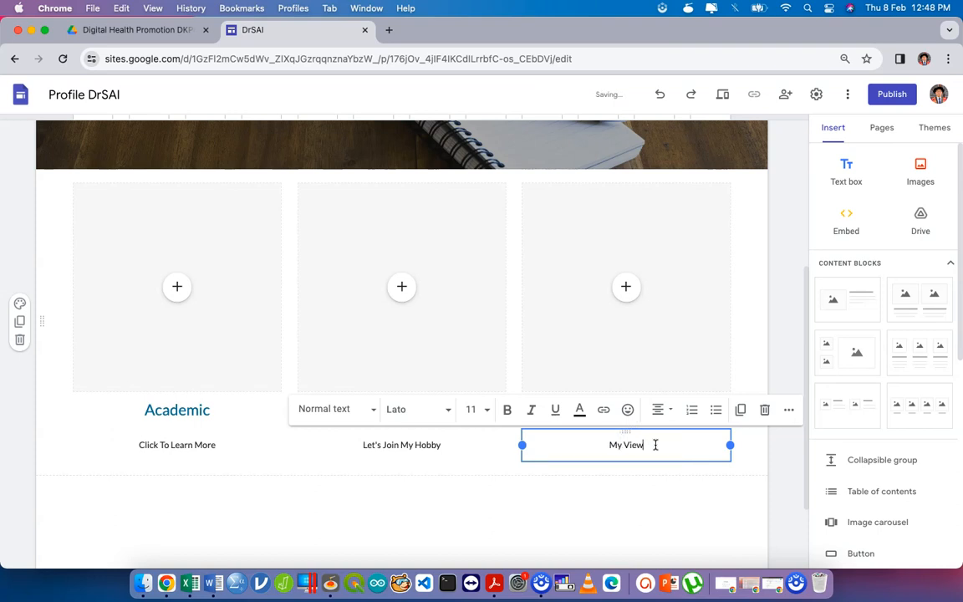
{"action": "left_click", "coordinate": [695, 483]}
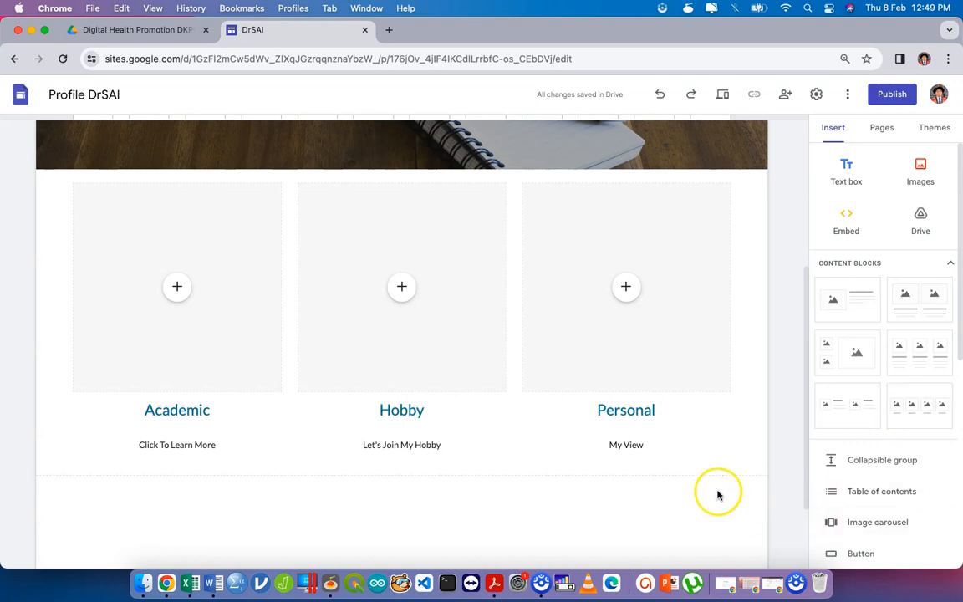
Search Google Images for the site owner's name and insert the group photo with the large phone display in the Academic column
{"action": "left_click", "coordinate": [168, 291]}
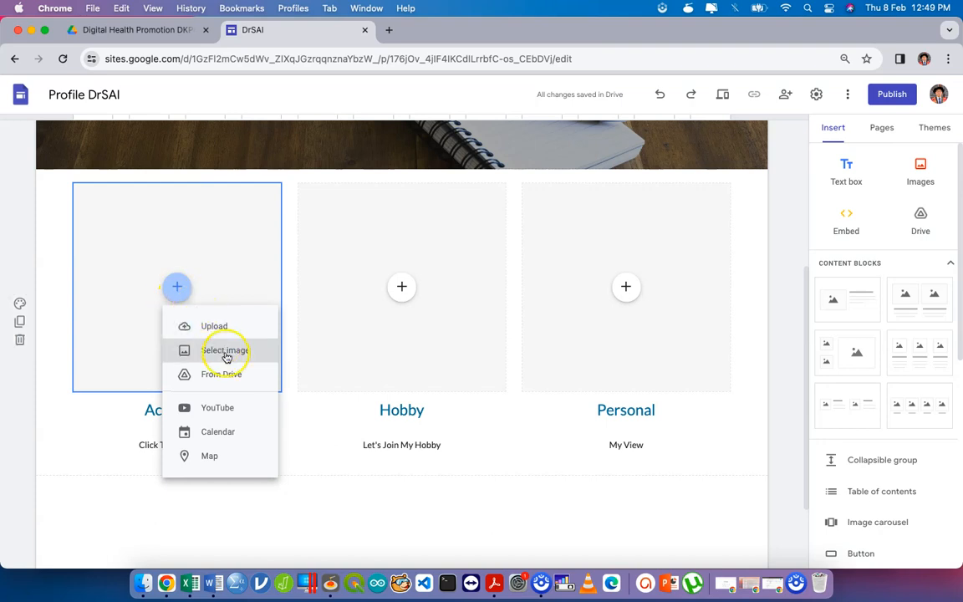
{"action": "left_click", "coordinate": [226, 355]}
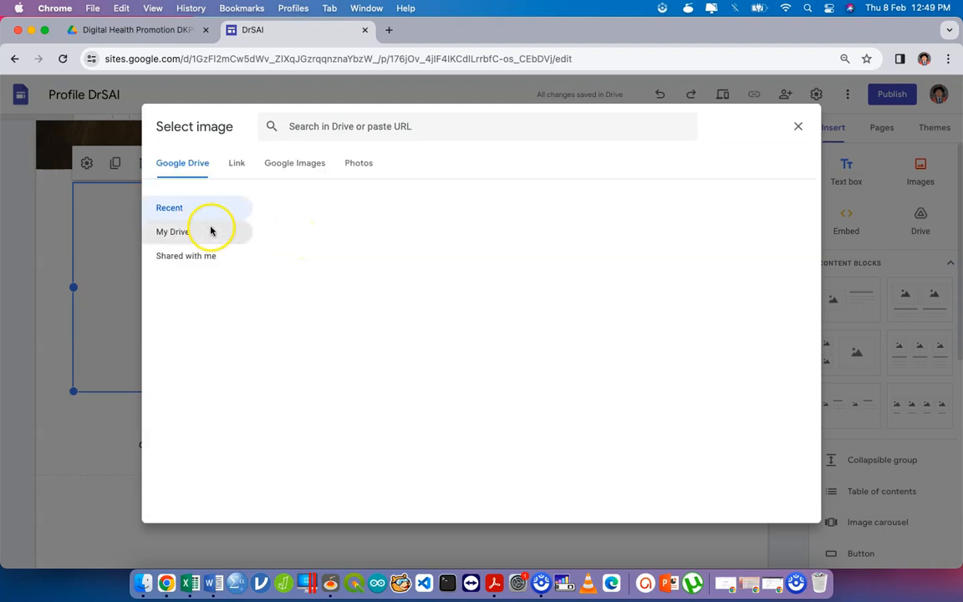
{"action": "left_click", "coordinate": [357, 165]}
{"action": "left_click", "coordinate": [188, 175]}
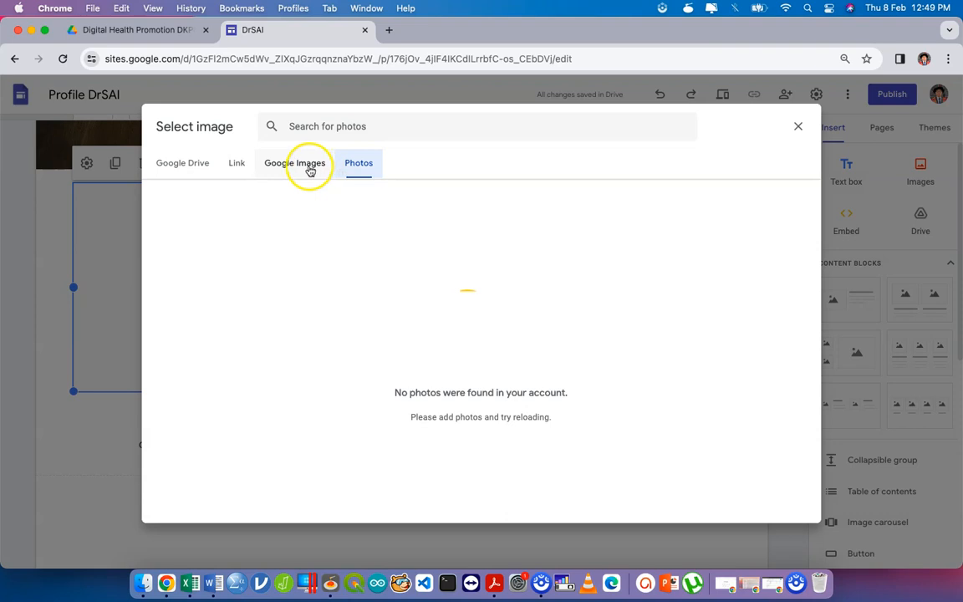
{"action": "left_click", "coordinate": [311, 165]}
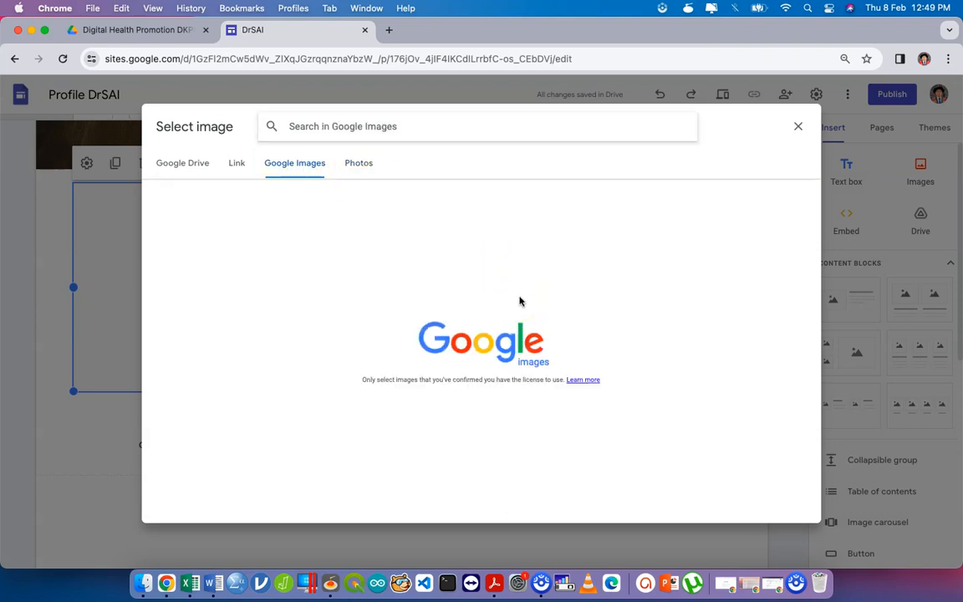
{"action": "left_click", "coordinate": [448, 125]}
{"action": "type", "text": "syazwan aizat"}
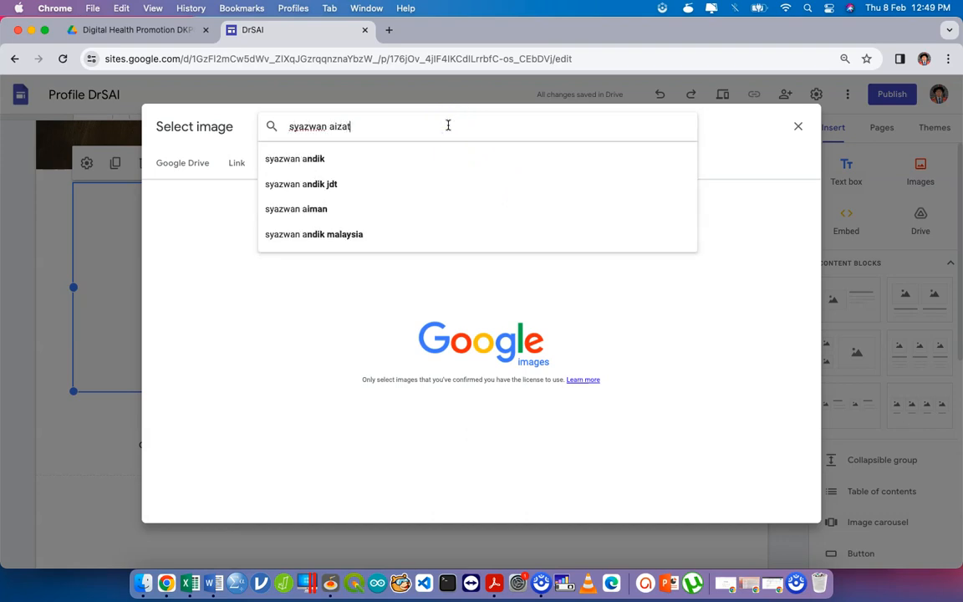
{"action": "key", "text": "Return"}
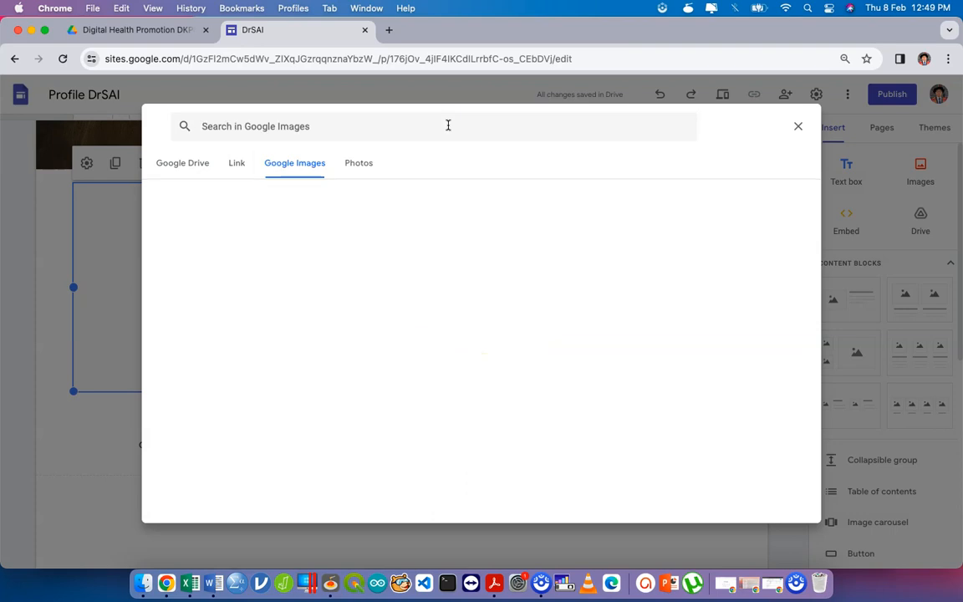
{"action": "left_click", "coordinate": [268, 234]}
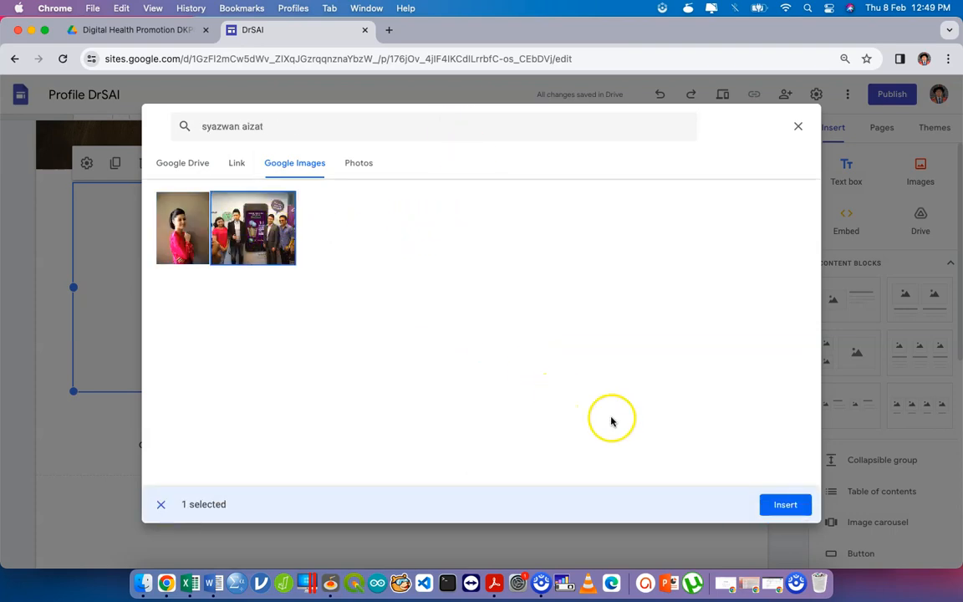
{"action": "left_click", "coordinate": [776, 503]}
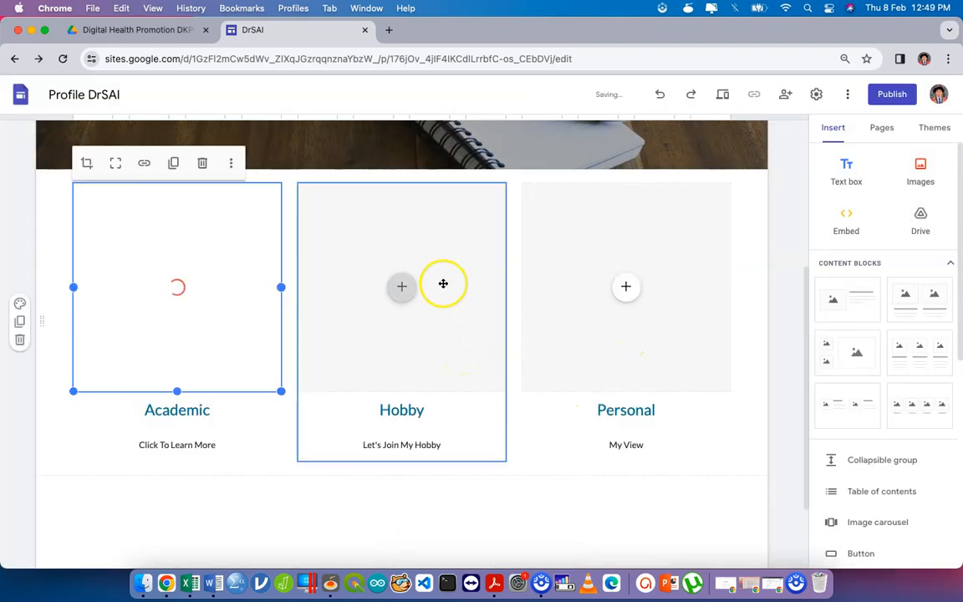
Search Google Images for "swimming" and insert a photo of a swimmer in a pool in the Hobby column
{"action": "left_click", "coordinate": [400, 287]}
{"action": "left_click", "coordinate": [431, 351]}
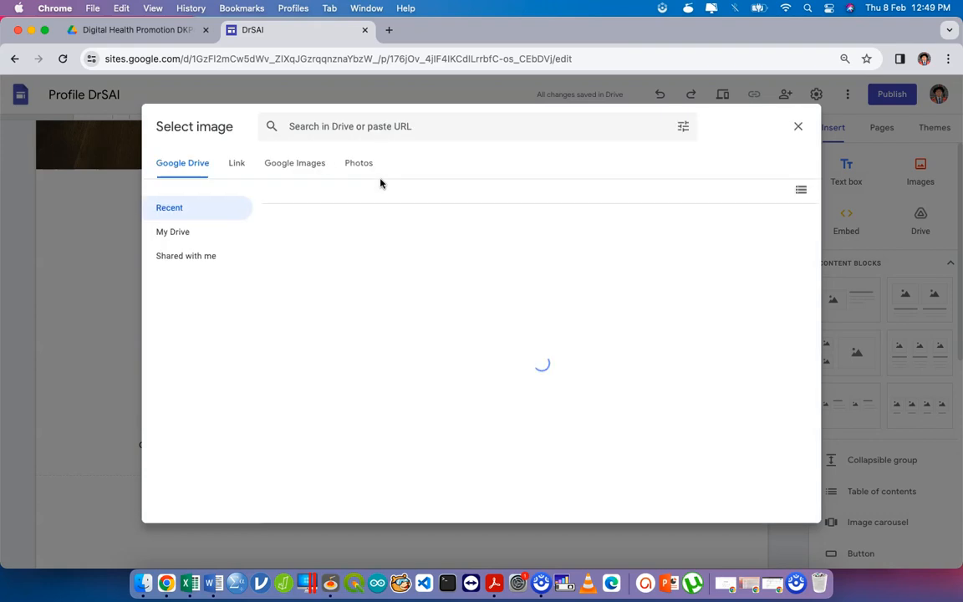
{"action": "left_click", "coordinate": [158, 236]}
{"action": "left_click", "coordinate": [268, 161]}
{"action": "left_click", "coordinate": [376, 130]}
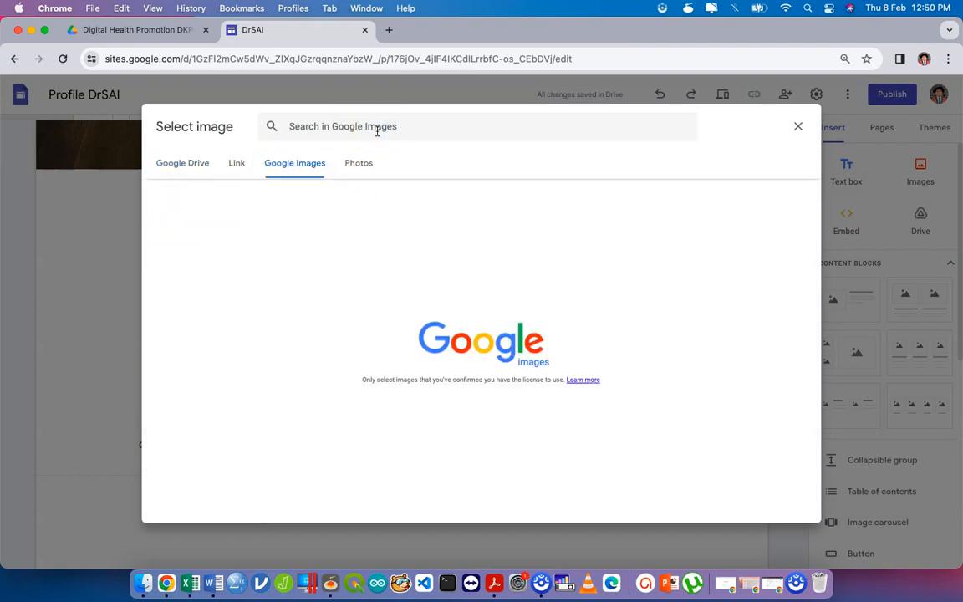
{"action": "type", "text": "swimming"}
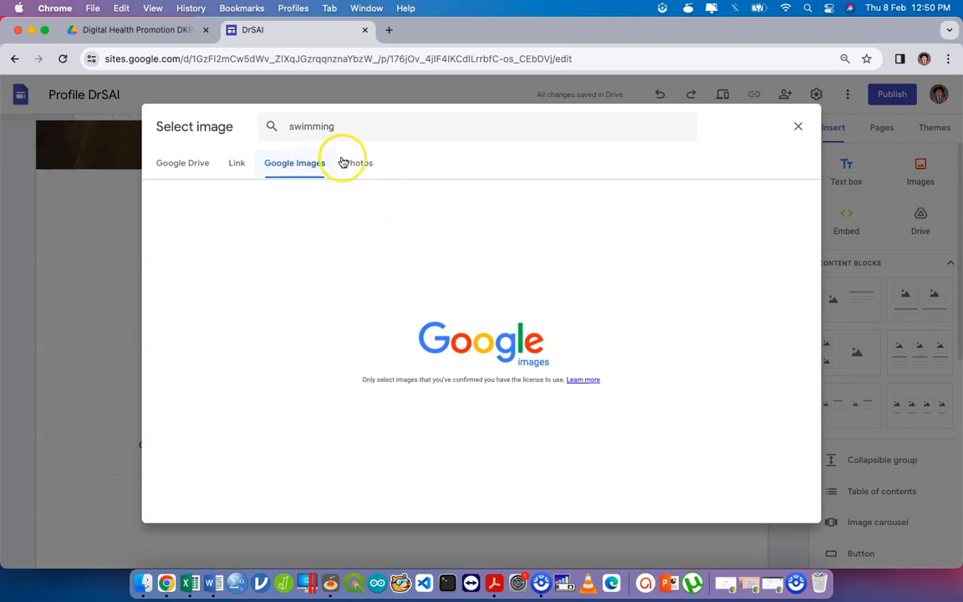
{"action": "left_click", "coordinate": [362, 132]}
{"action": "key", "text": "Return"}
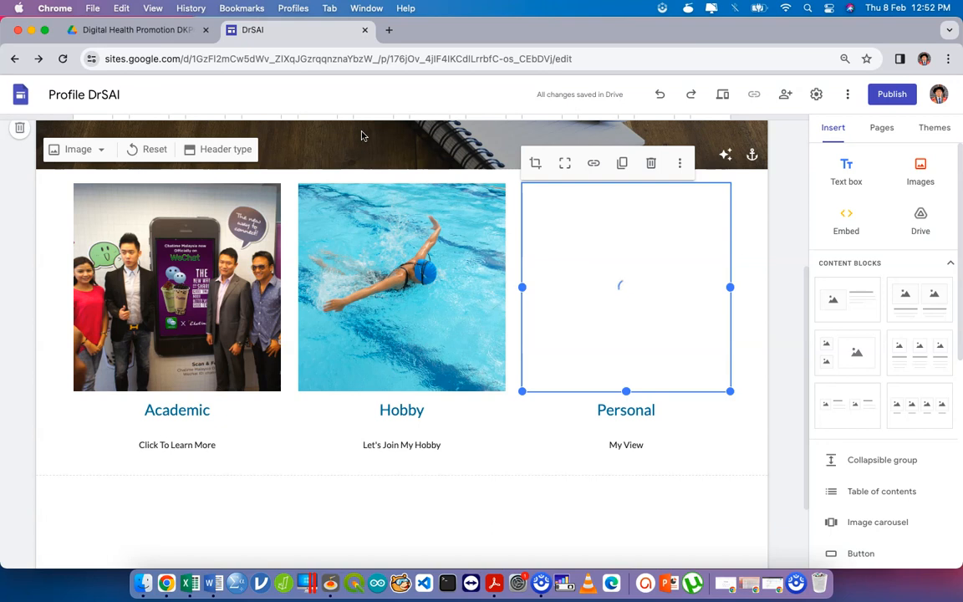
{"action": "left_click", "coordinate": [332, 141]}
{"action": "left_click", "coordinate": [182, 410]}
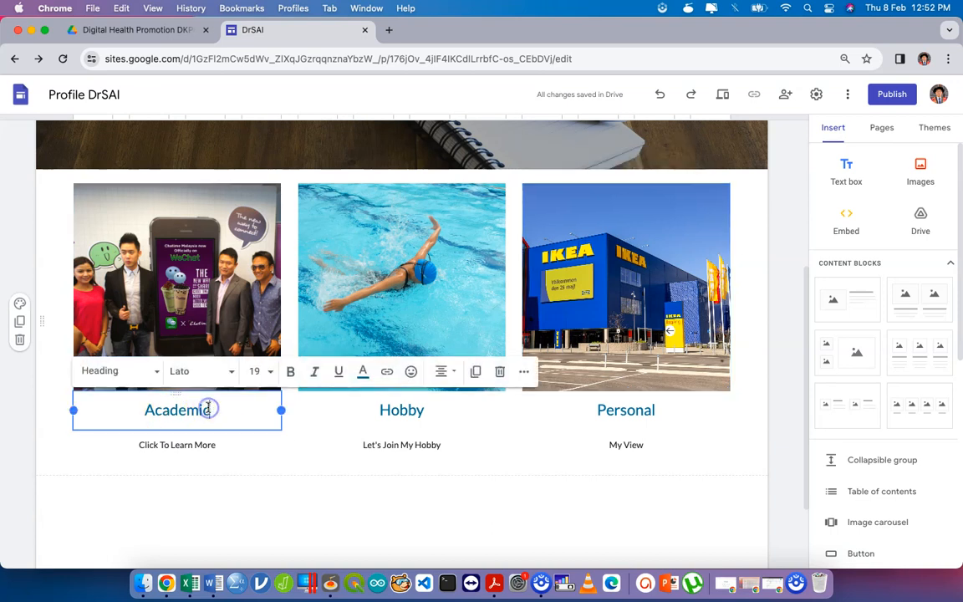
{"action": "double_click", "coordinate": [182, 409]}
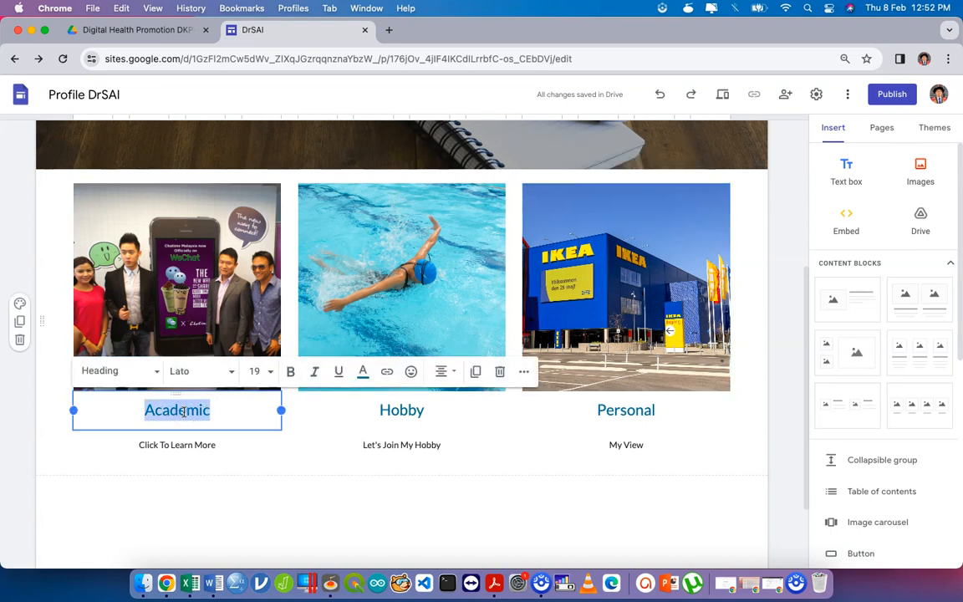
{"action": "double_click", "coordinate": [409, 411]}
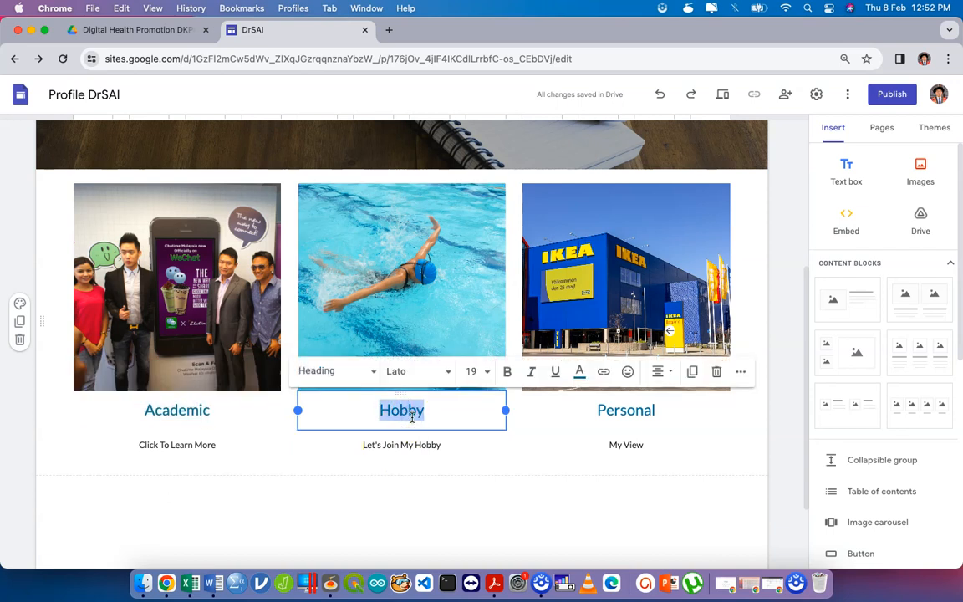
{"action": "double_click", "coordinate": [621, 410]}
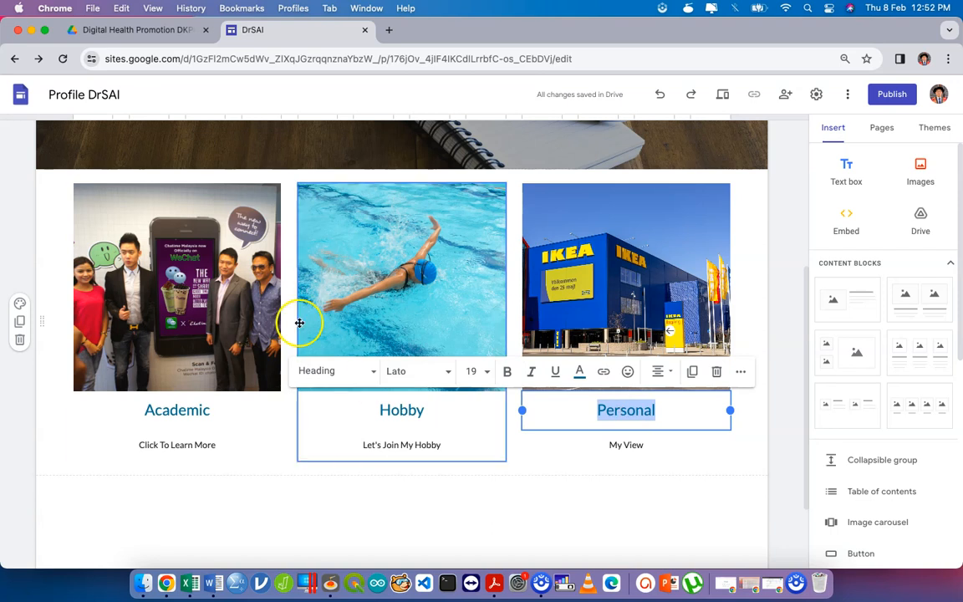
{"action": "left_click", "coordinate": [531, 469]}
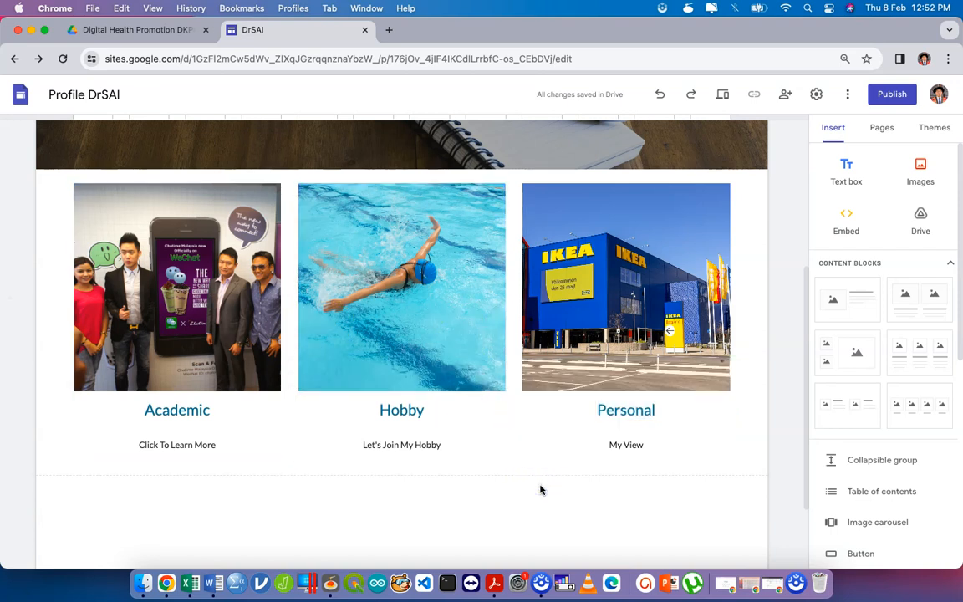
{"action": "left_click", "coordinate": [697, 169]}
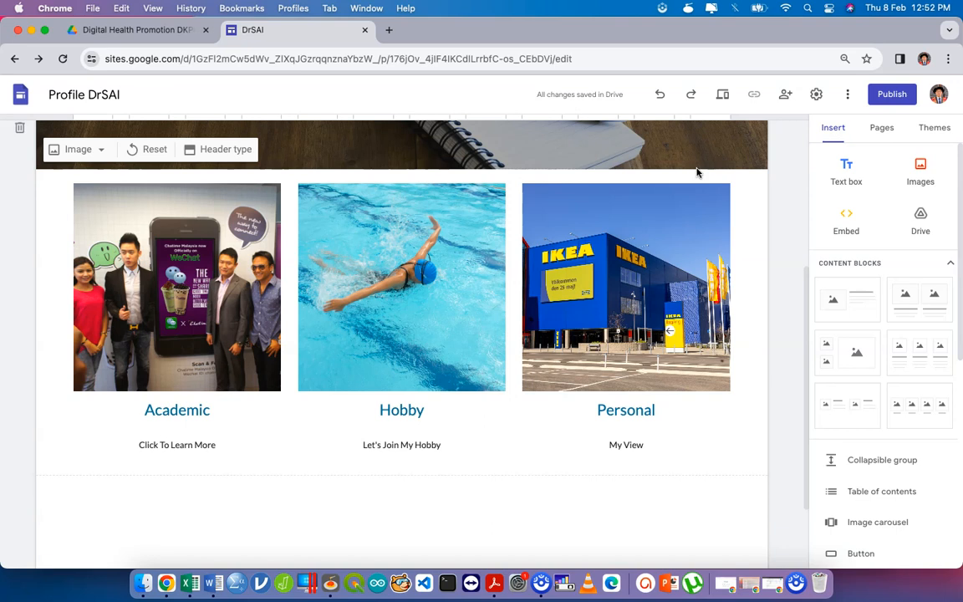
{"action": "left_click", "coordinate": [613, 189]}
Publish the site with "ehhpdkp40" as its web address
{"action": "scroll", "coordinate": [614, 241], "scroll_direction": "up", "scroll_amount": 5}
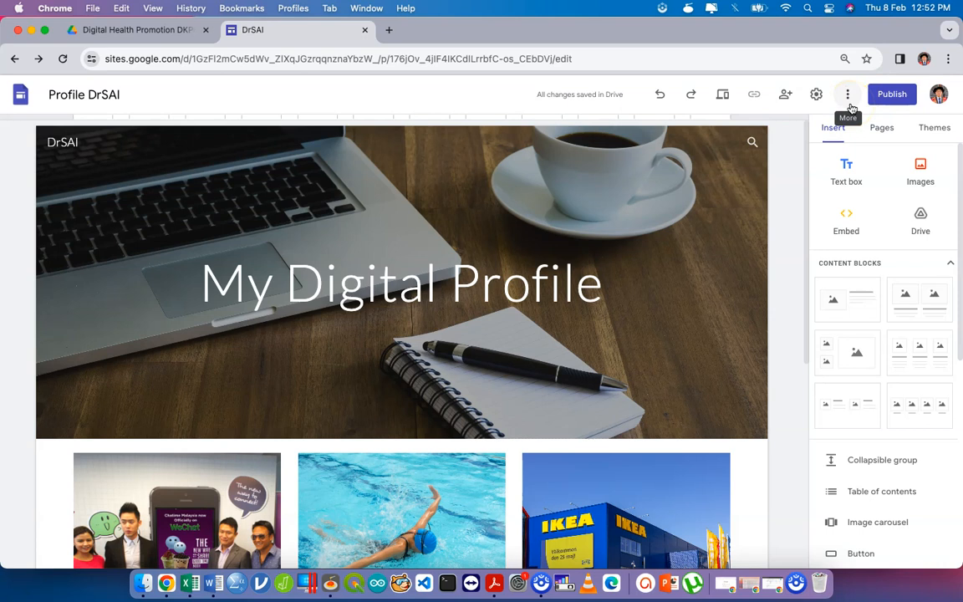
{"action": "left_click", "coordinate": [848, 94]}
{"action": "left_click", "coordinate": [894, 94]}
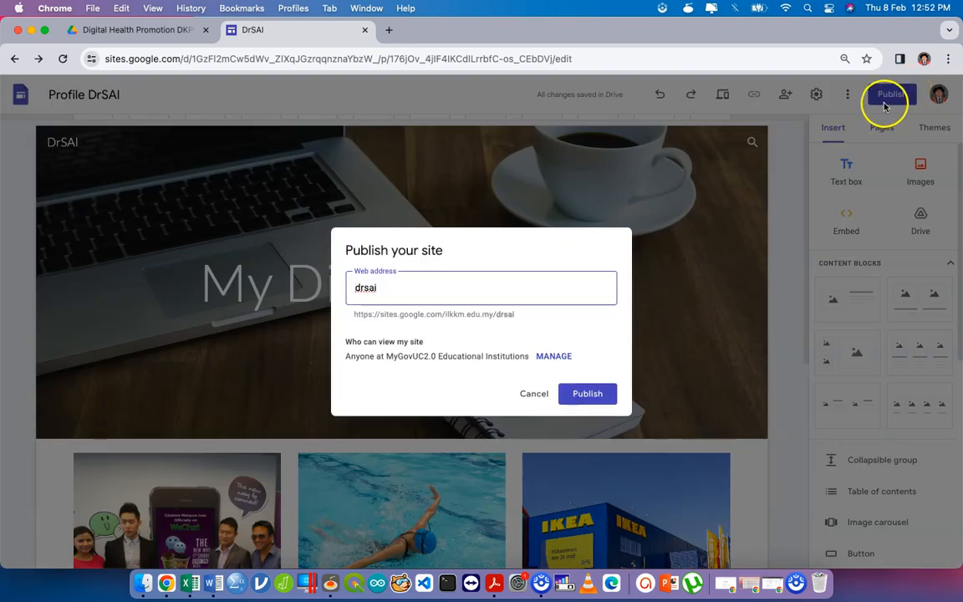
{"action": "left_click", "coordinate": [417, 290]}
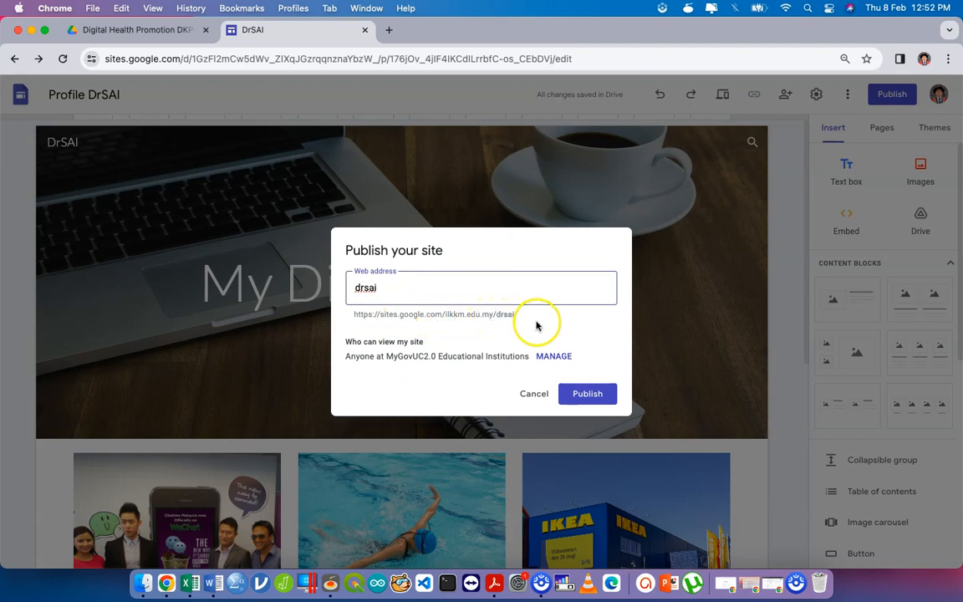
{"action": "double_click", "coordinate": [447, 287]}
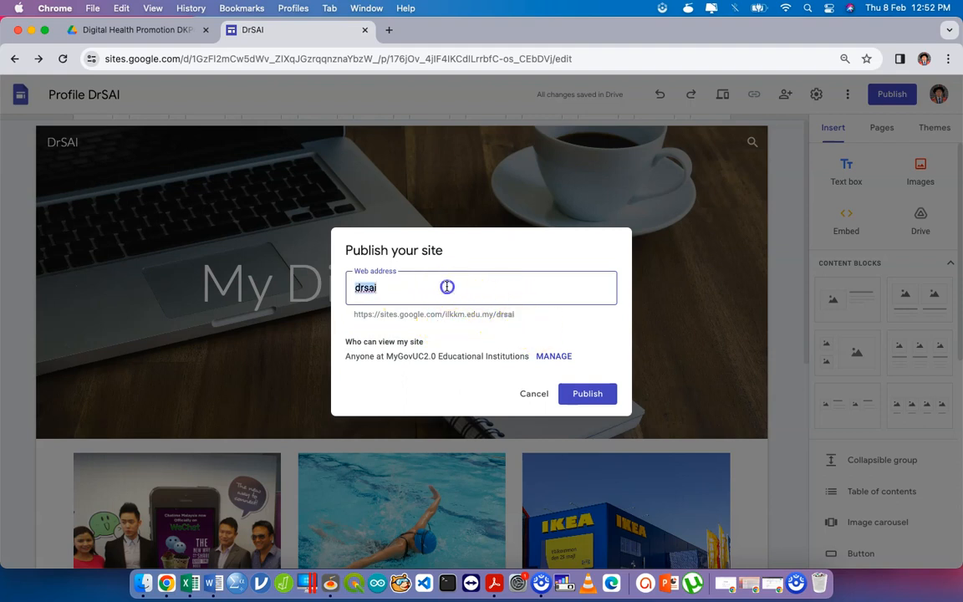
{"action": "type", "text": "ehhp"}
{"action": "type", "text": "d"}
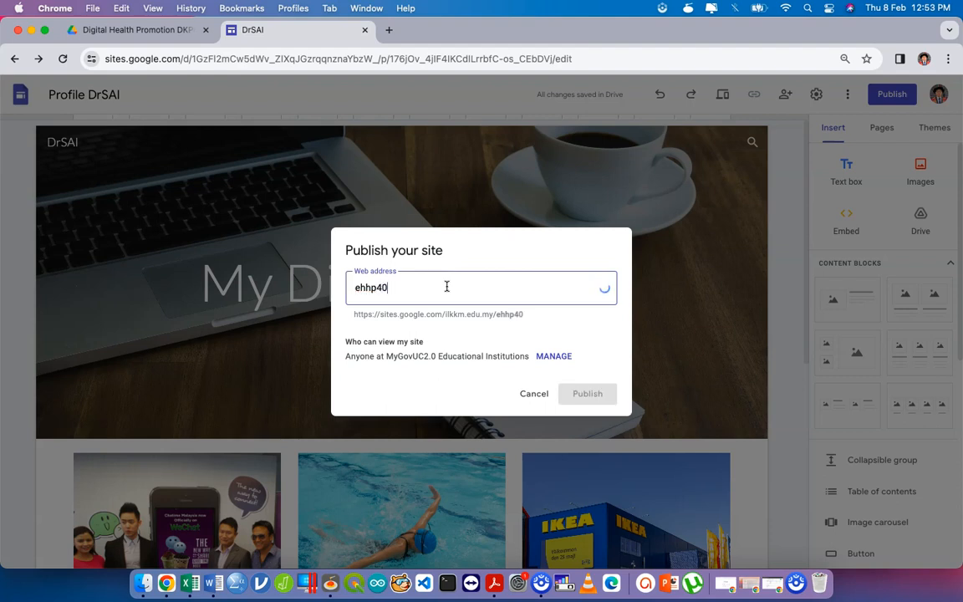
{"action": "type", "text": "kp40"}
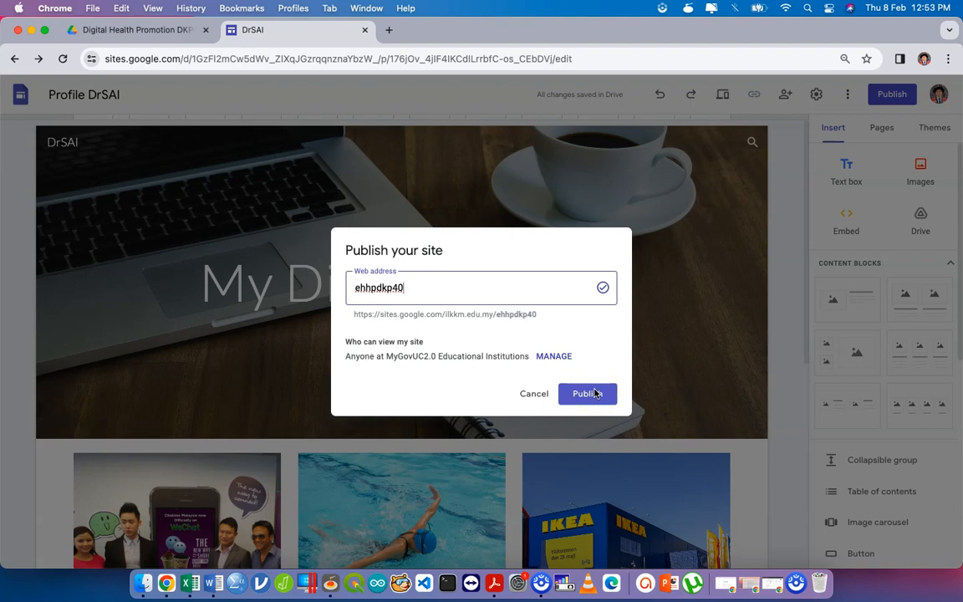
{"action": "left_click", "coordinate": [595, 393]}
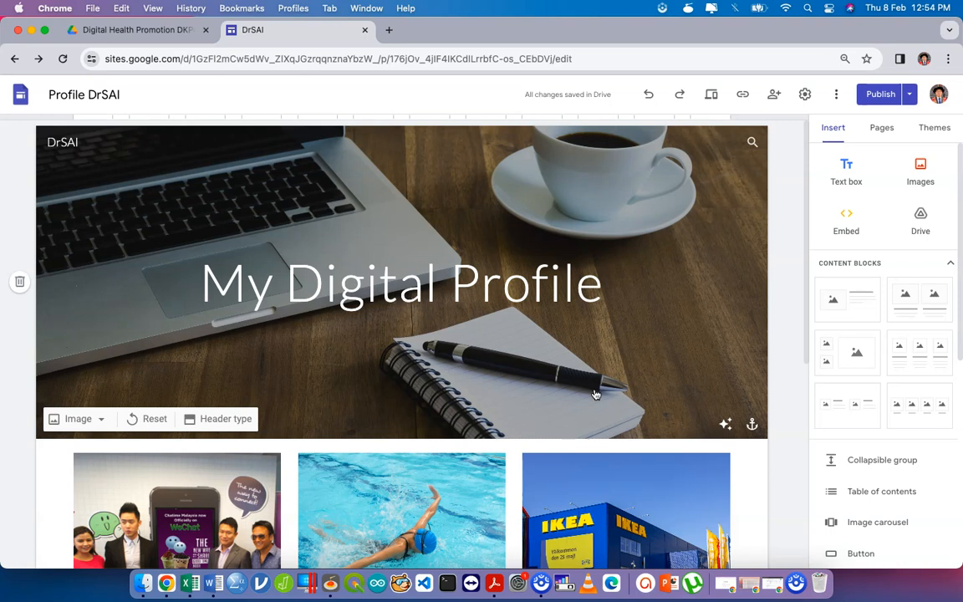
Open the review of the site's changes for publishing
{"action": "left_click", "coordinate": [880, 95]}
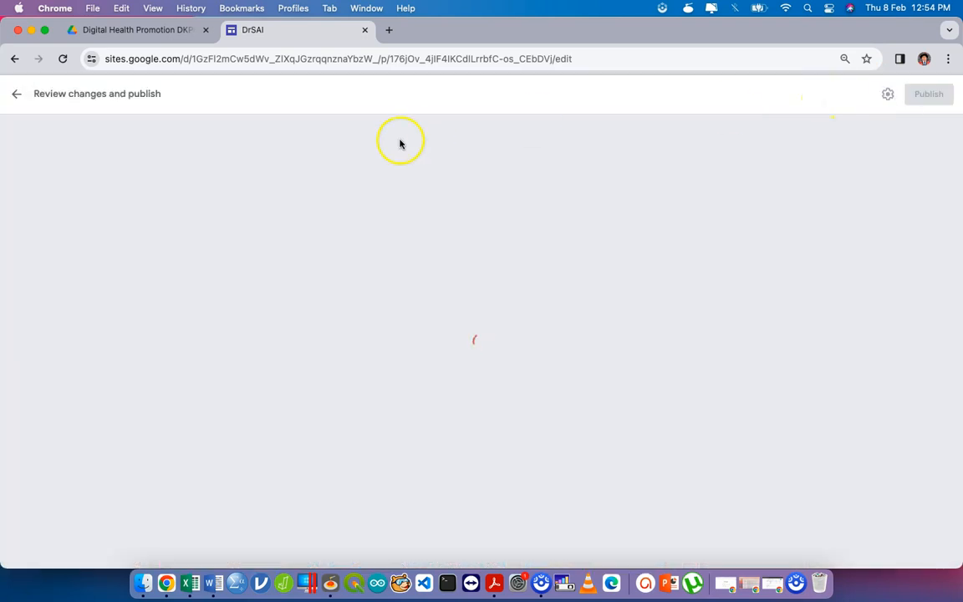